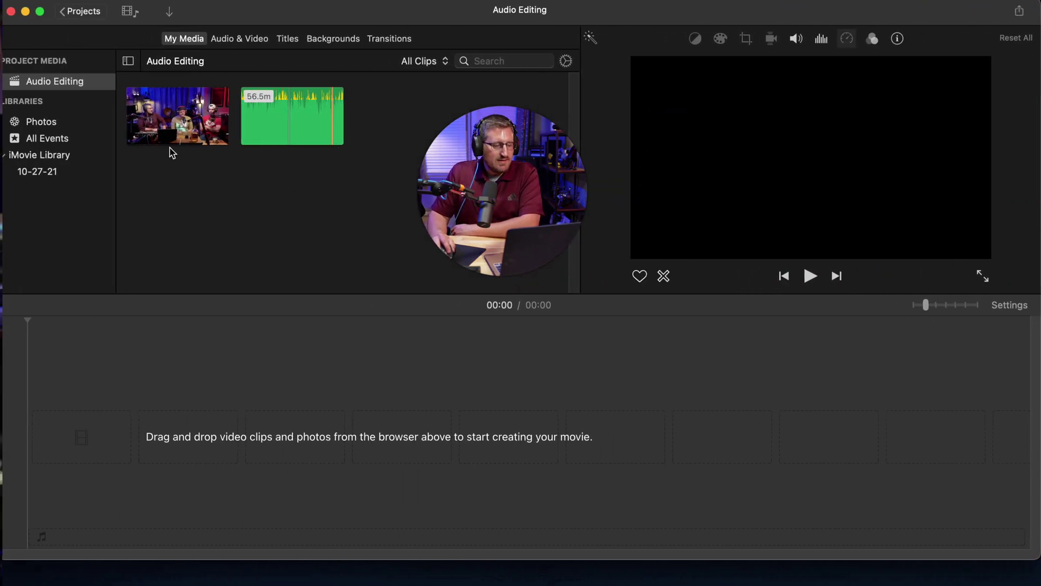
Step: Add the podcast video to the timeline with the Episode 20 – Unedited Audio clip beneath it, zoomed to fit
left_click_drag(195, 130, 70, 381)
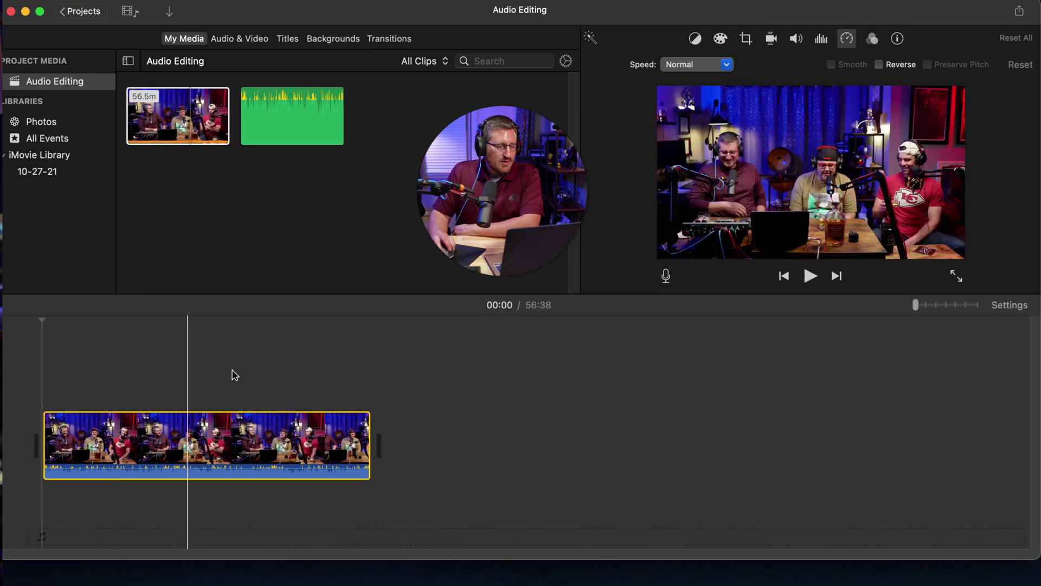
left_click(292, 138)
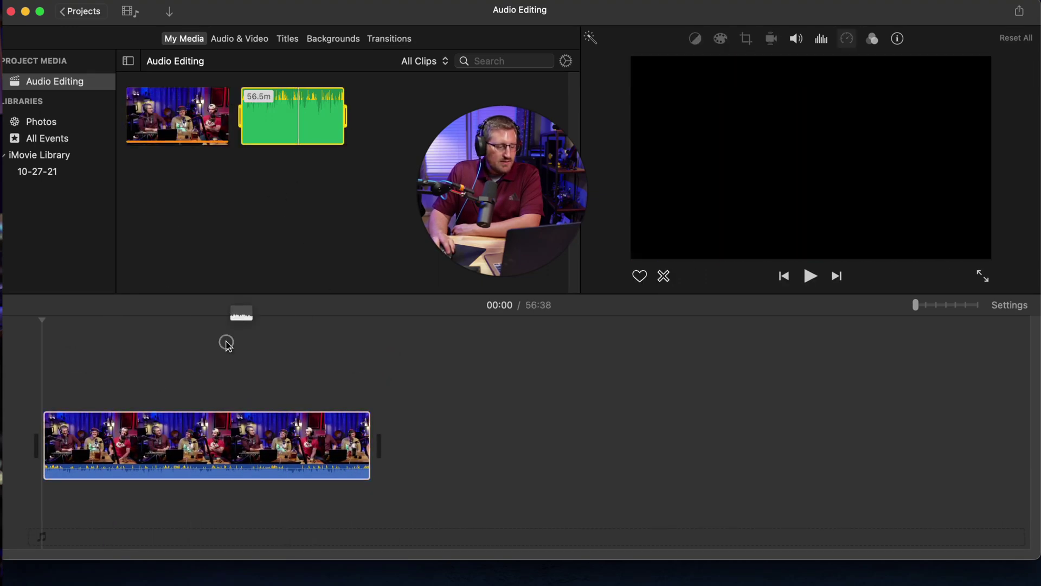
left_click_drag(226, 343, 42, 505)
key("super+equal")
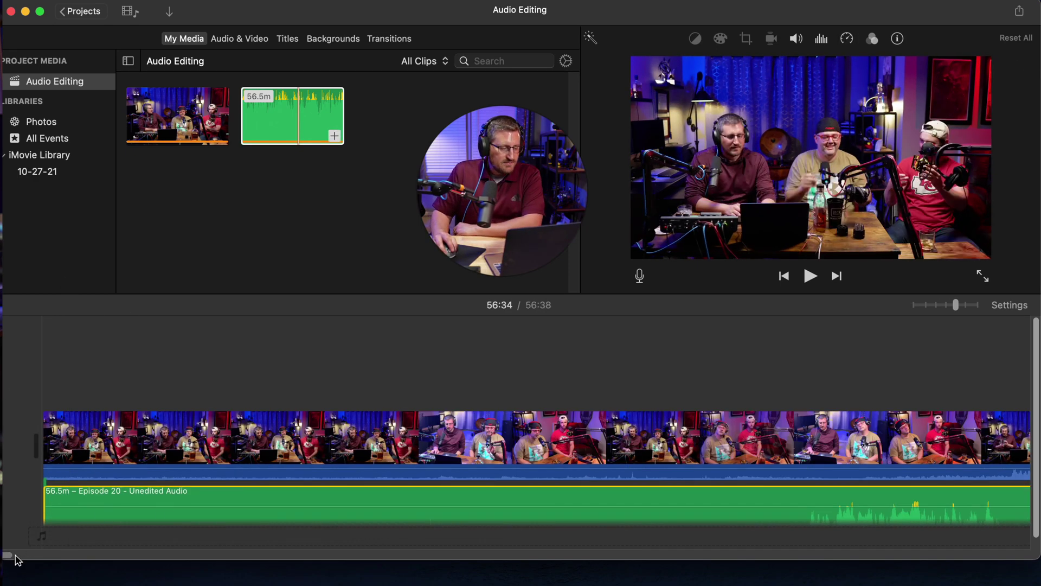
scroll(9, 557, "right", 5)
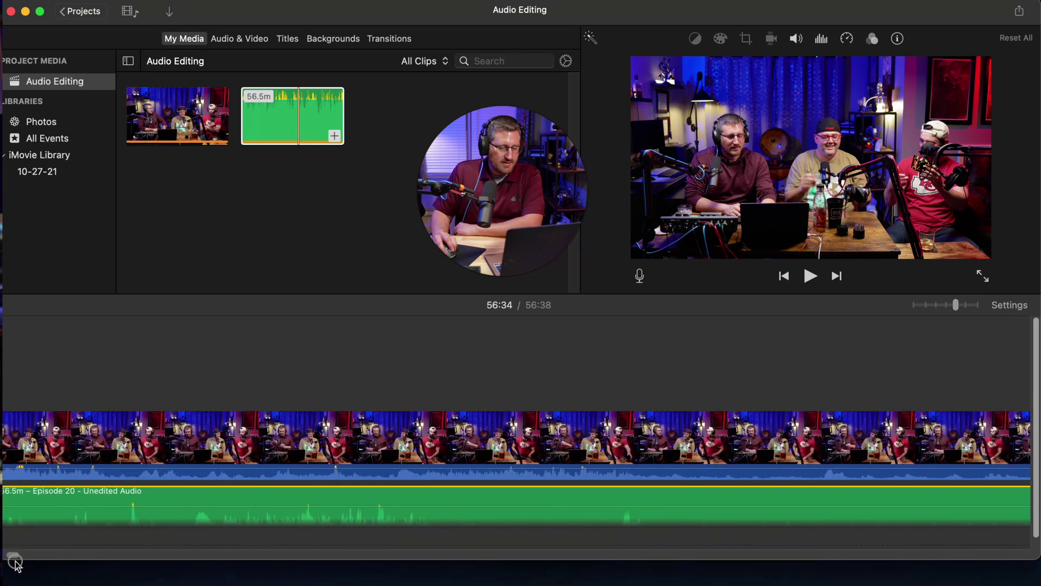
scroll(16, 565, "right", 5)
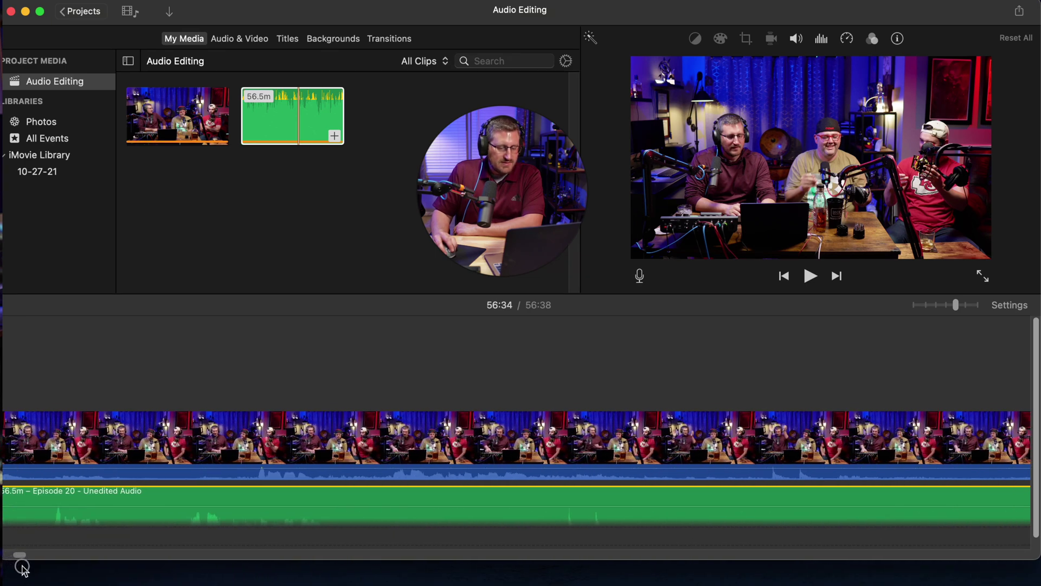
scroll(22, 570, "right", 3)
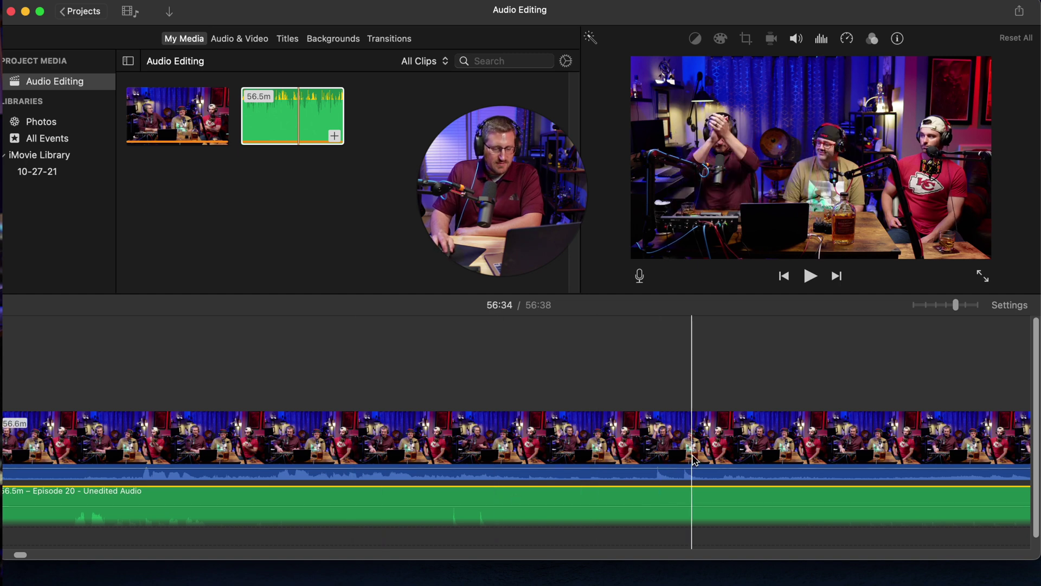
Step: Slide the Episode 20 audio clip later so its clap spike matches the video's opening clap
left_click(549, 499)
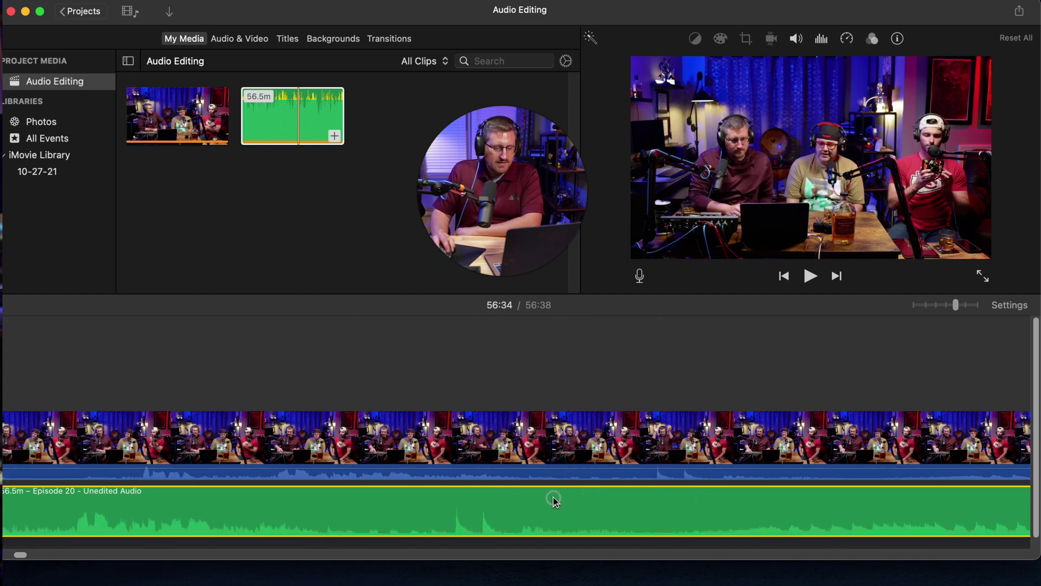
left_click_drag(553, 500, 749, 497)
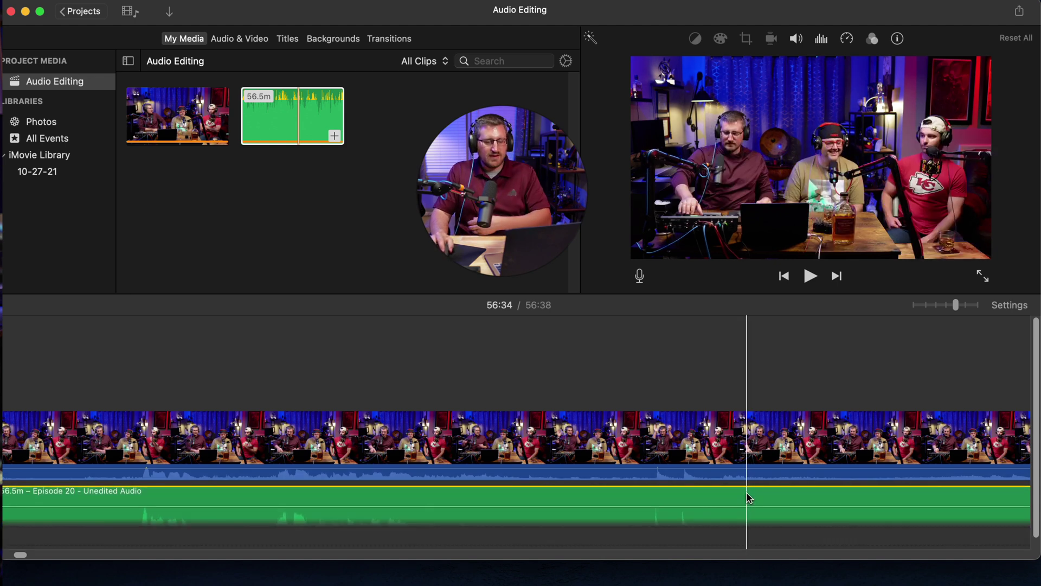
key("super+equal")
key("super+equal")
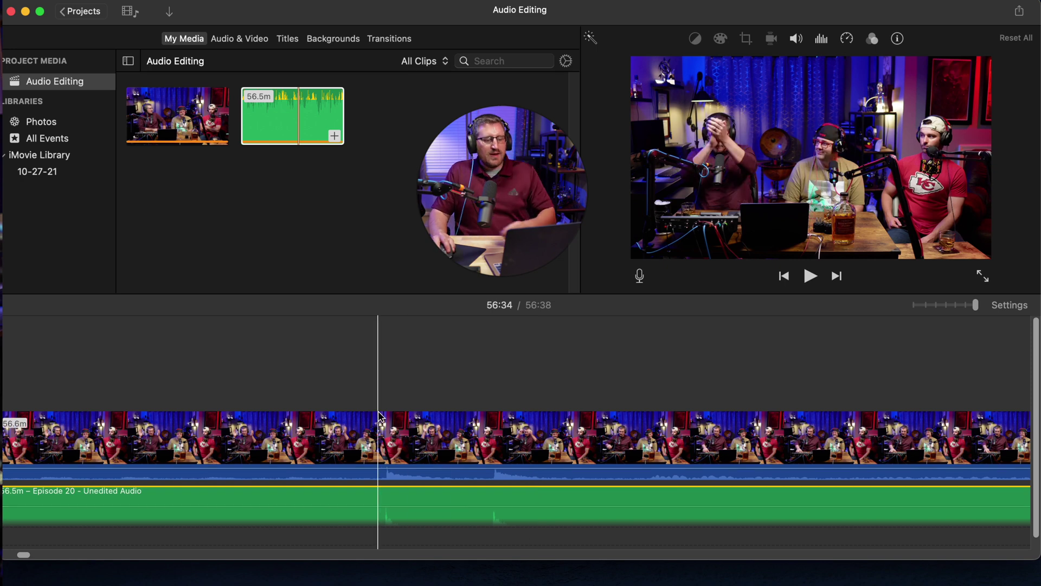
Step: Play back around the opening clap and from about 01:14 to verify the audio sync
left_click(361, 380)
key("space")
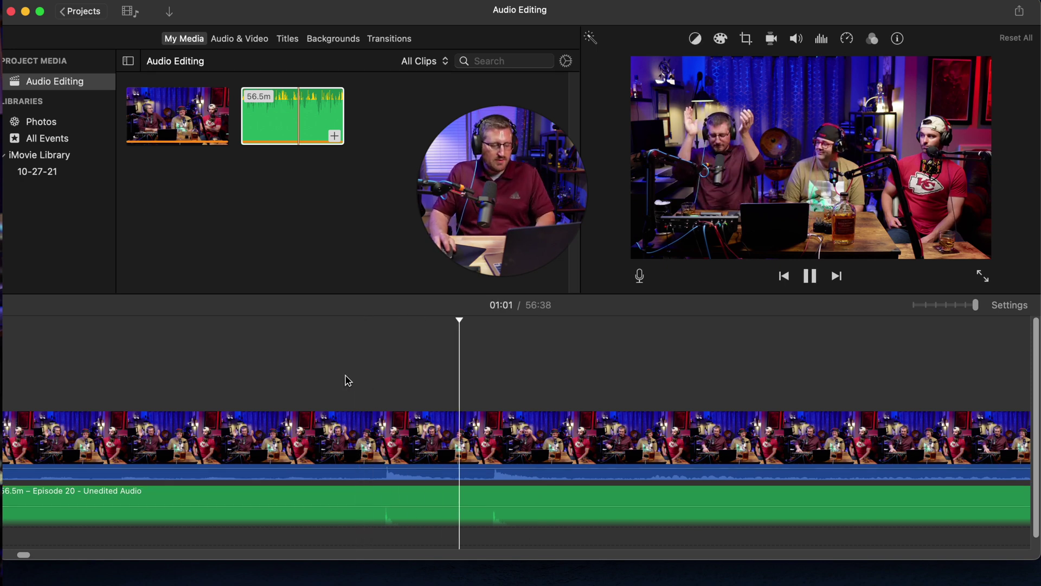
key("space")
key("space")
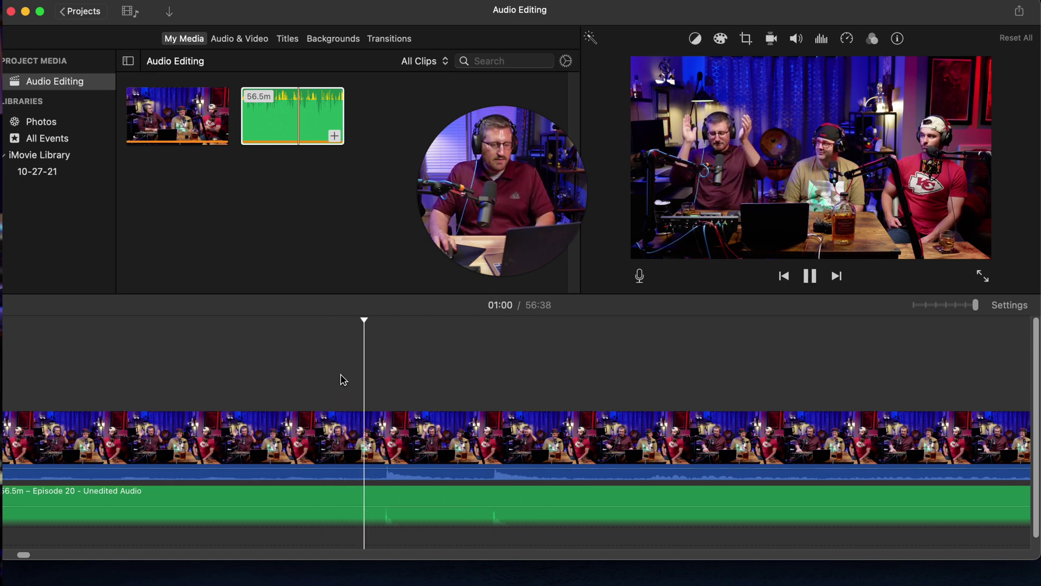
key("space")
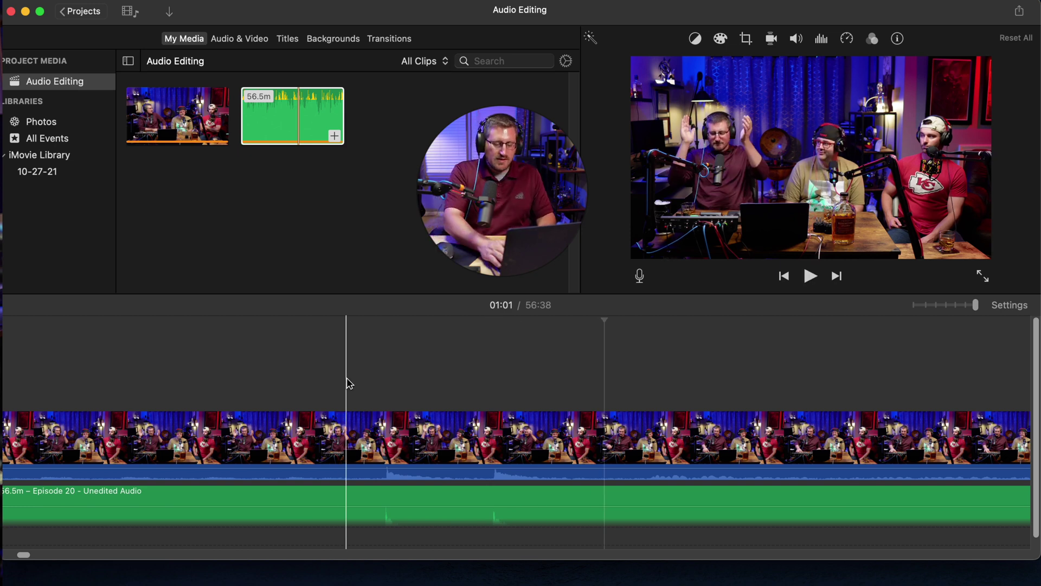
key("super+minus")
key("super+minus")
key("super+minus")
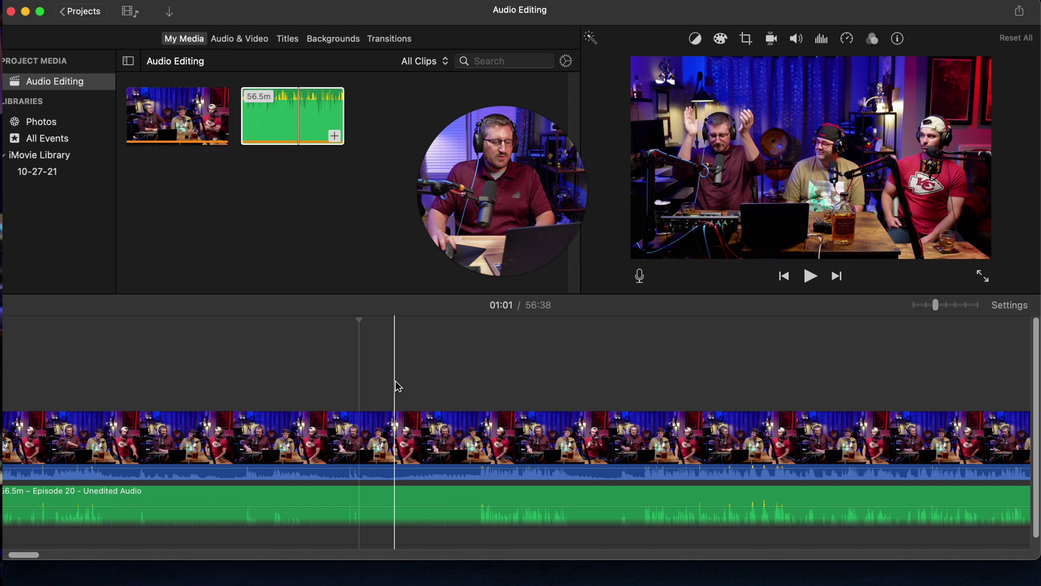
left_click(485, 400)
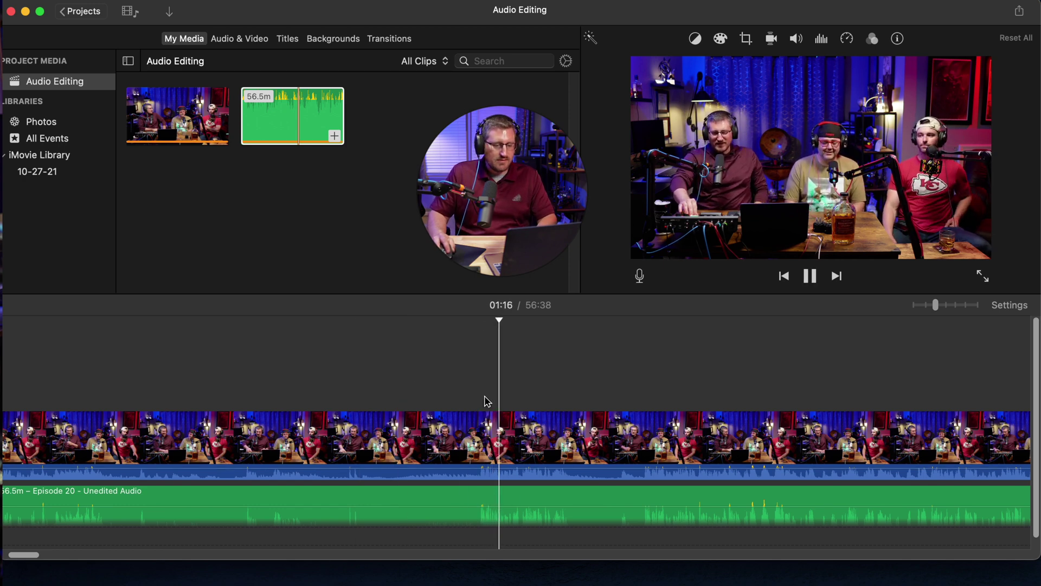
key("space")
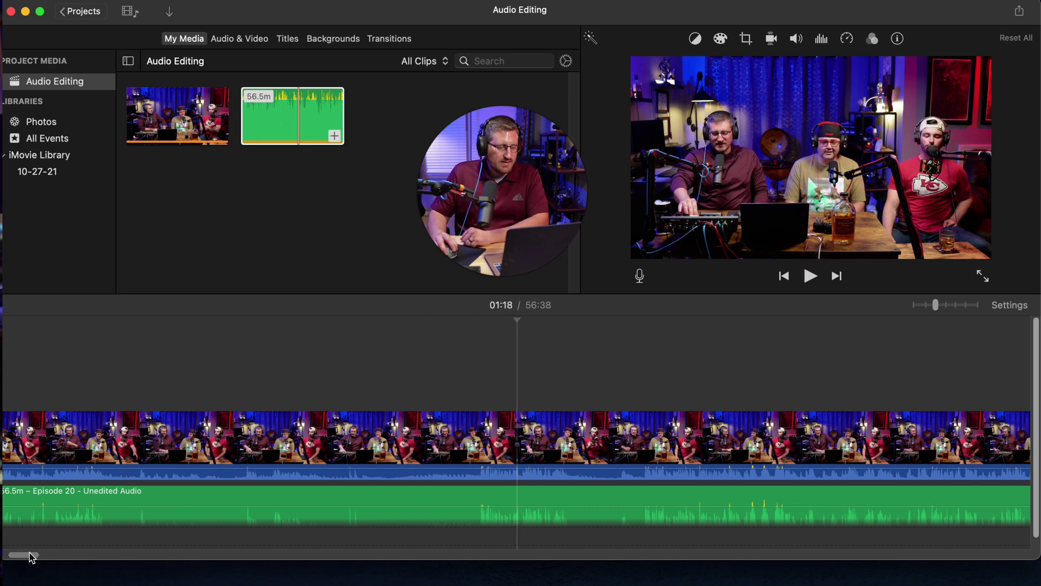
left_click_drag(31, 556, 1015, 552)
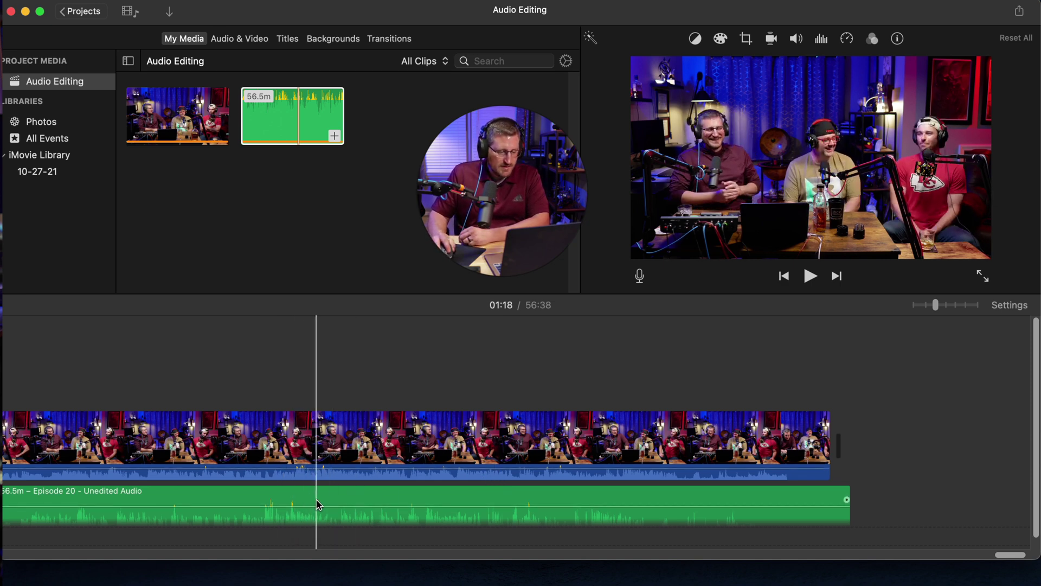
Step: Set the Episode 20 audio clip's speed to Custom at 101%
left_click(296, 500)
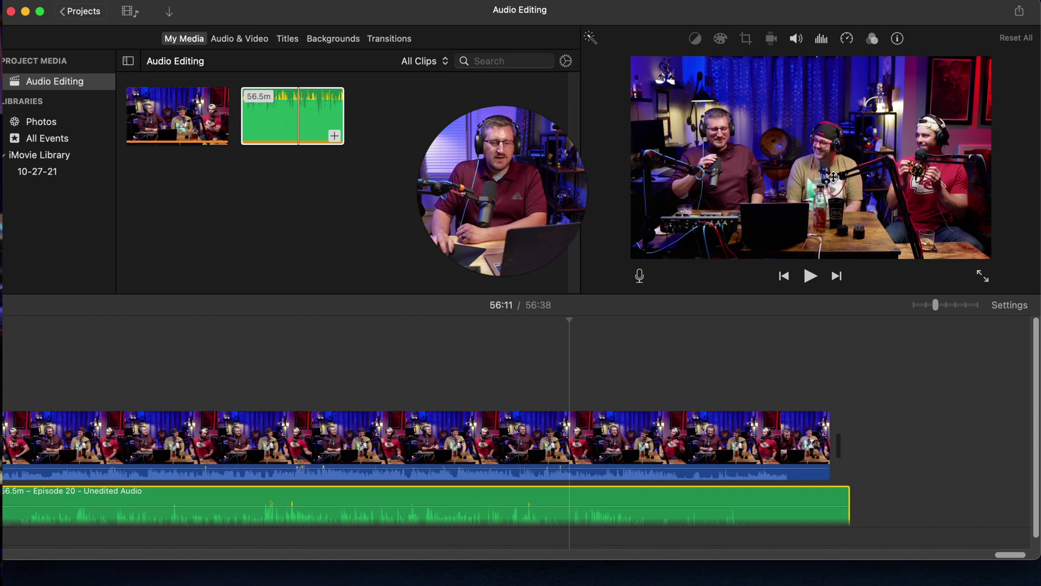
left_click(846, 39)
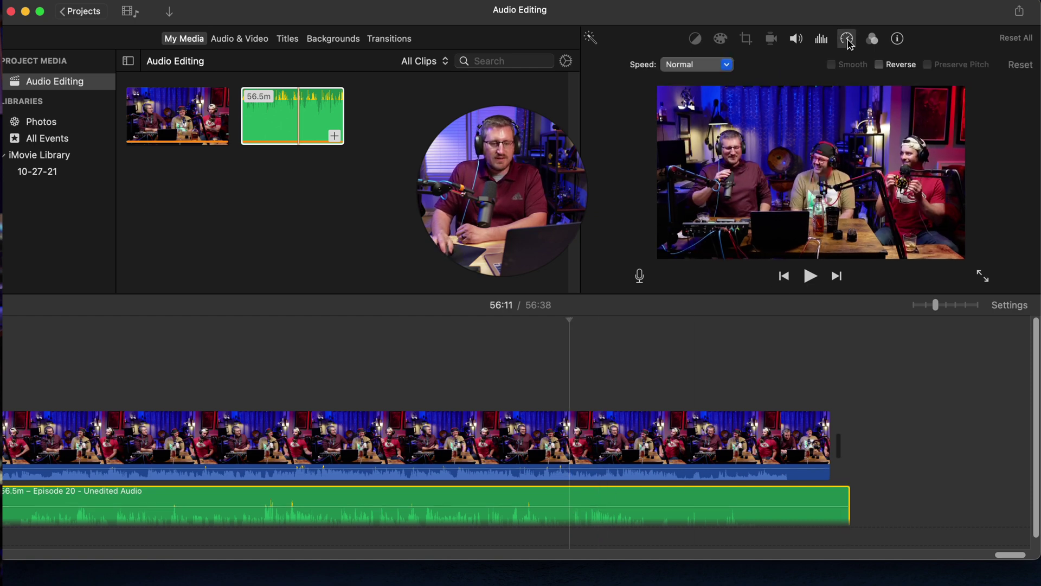
left_click(727, 65)
left_click(699, 139)
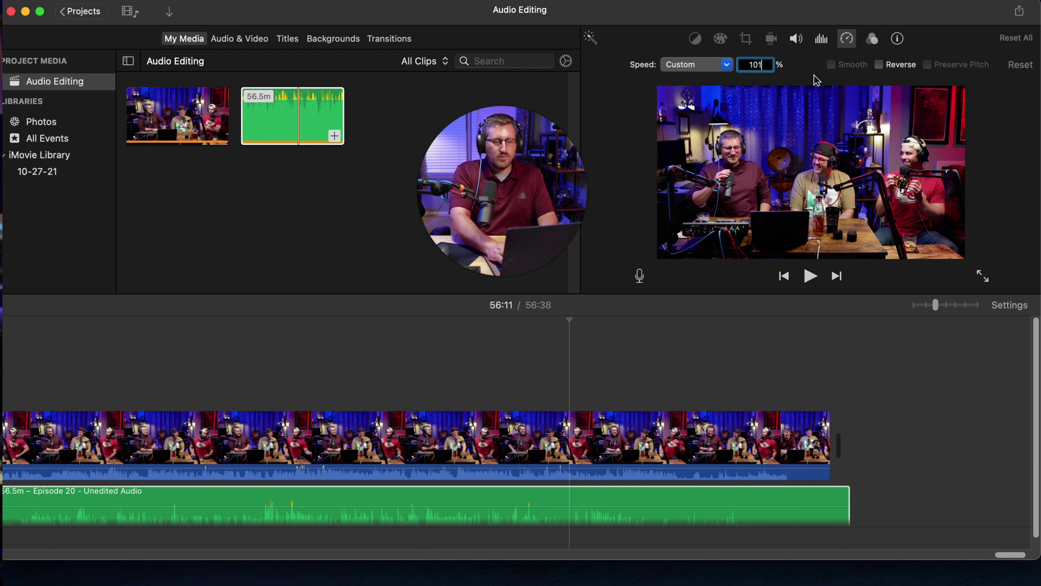
left_click(773, 496)
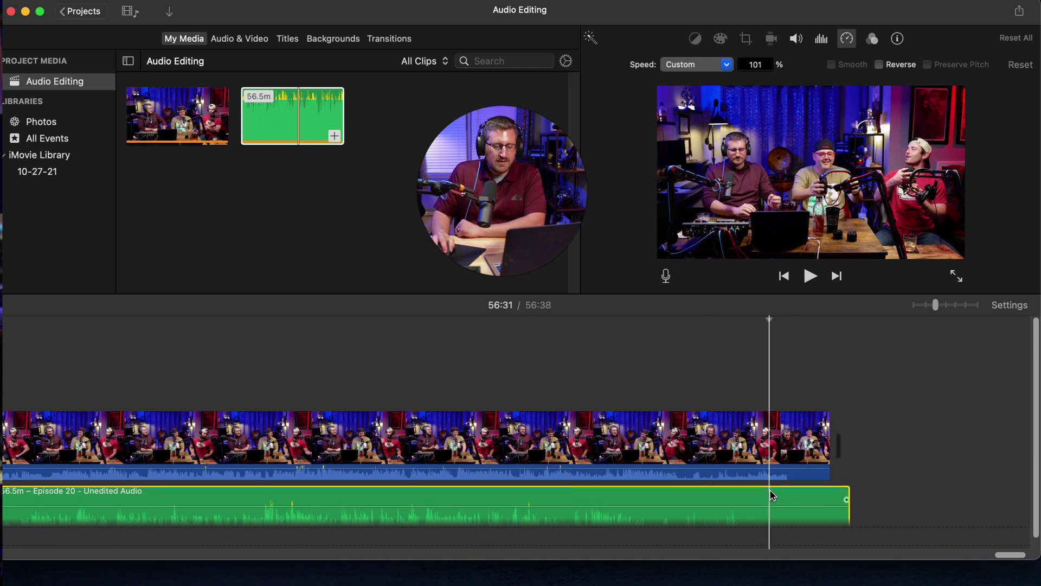
Step: Drag the audio clip's retime handle right until its speed is back to Normal
right_click(725, 498)
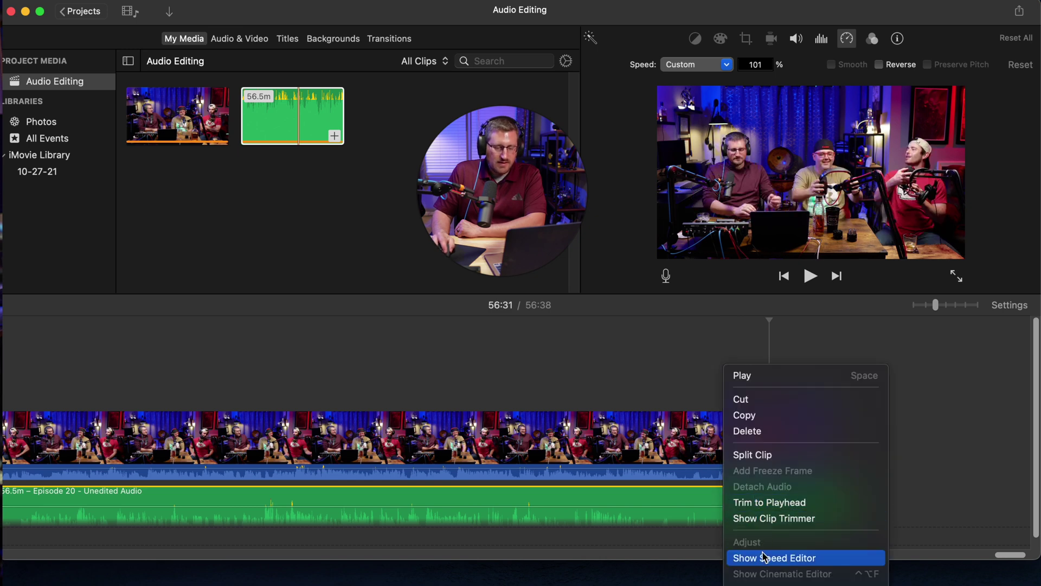
left_click(816, 558)
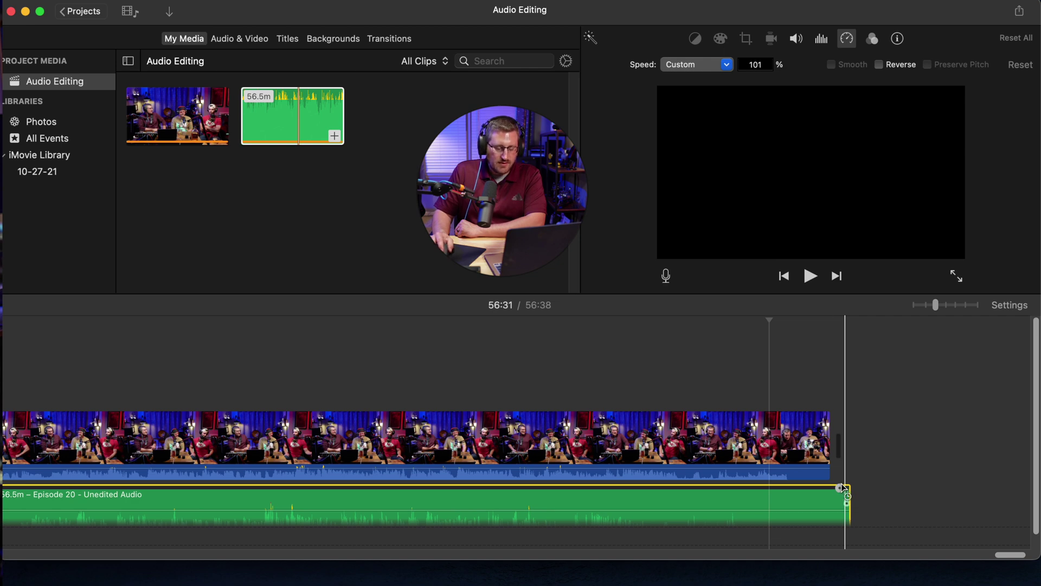
left_click_drag(842, 487, 845, 487)
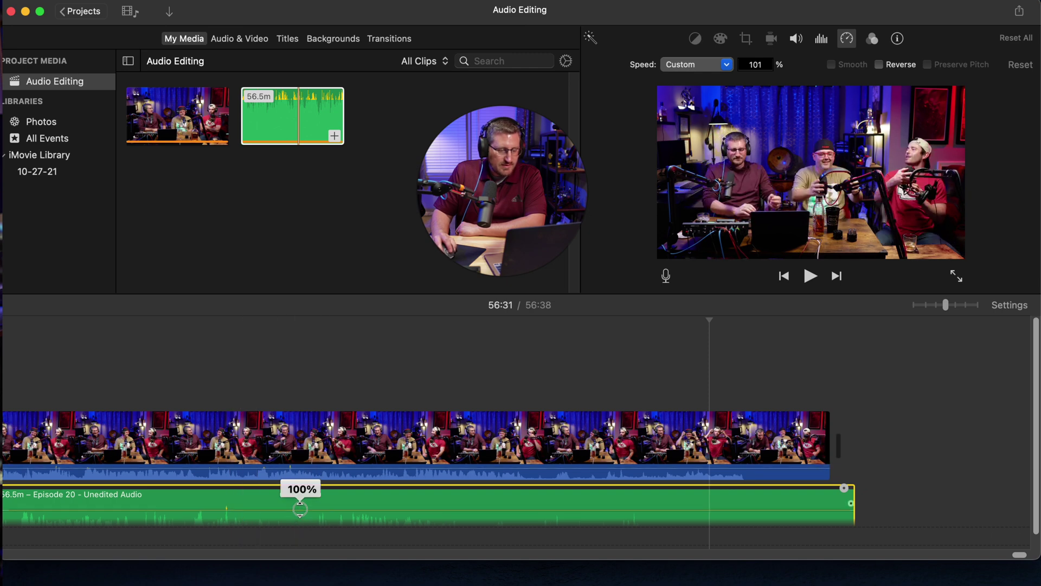
left_click_drag(300, 509, 299, 508)
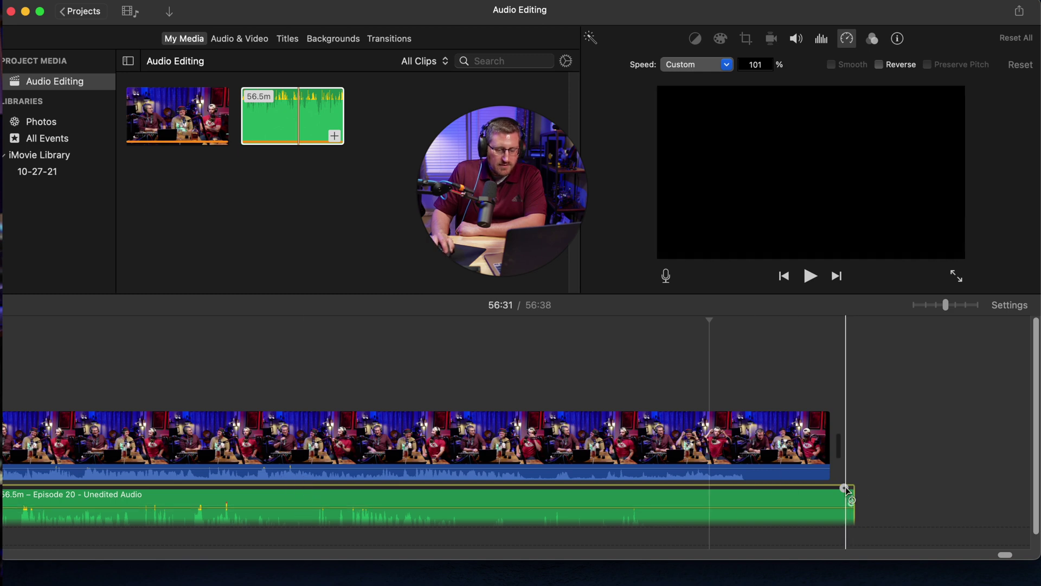
left_click_drag(844, 487, 902, 491)
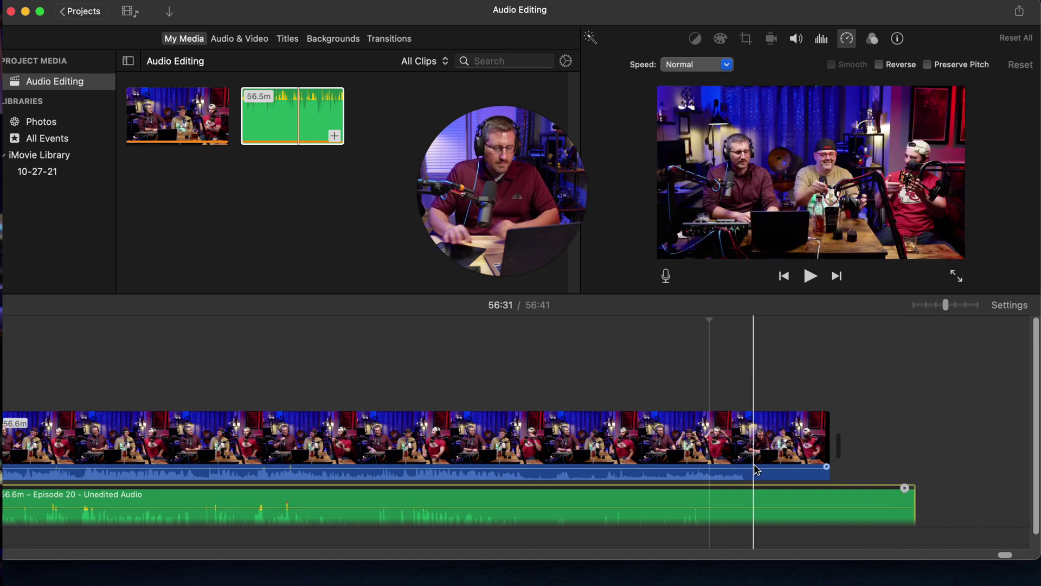
left_click(590, 406)
key("space")
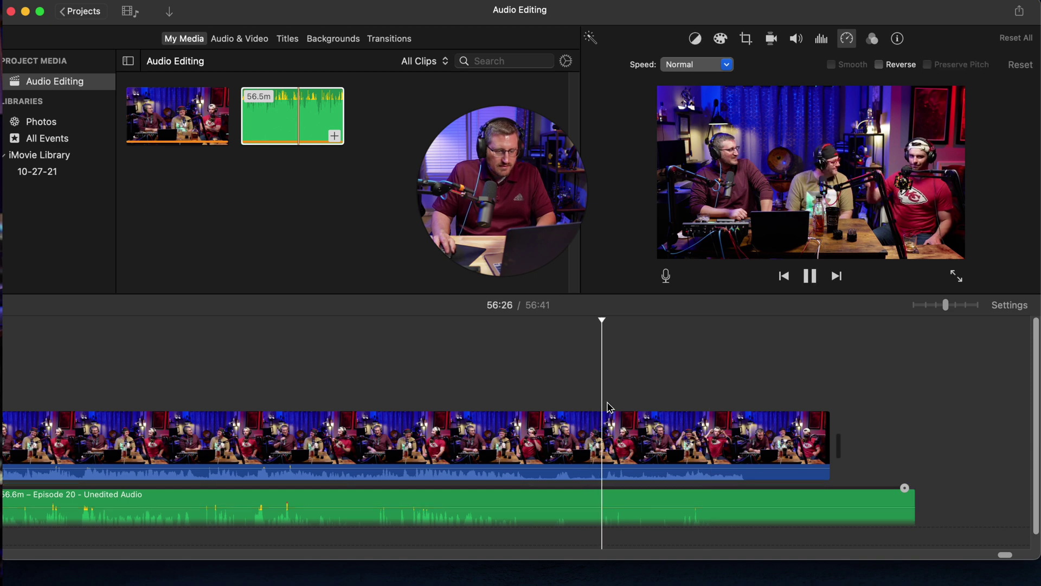
key("space")
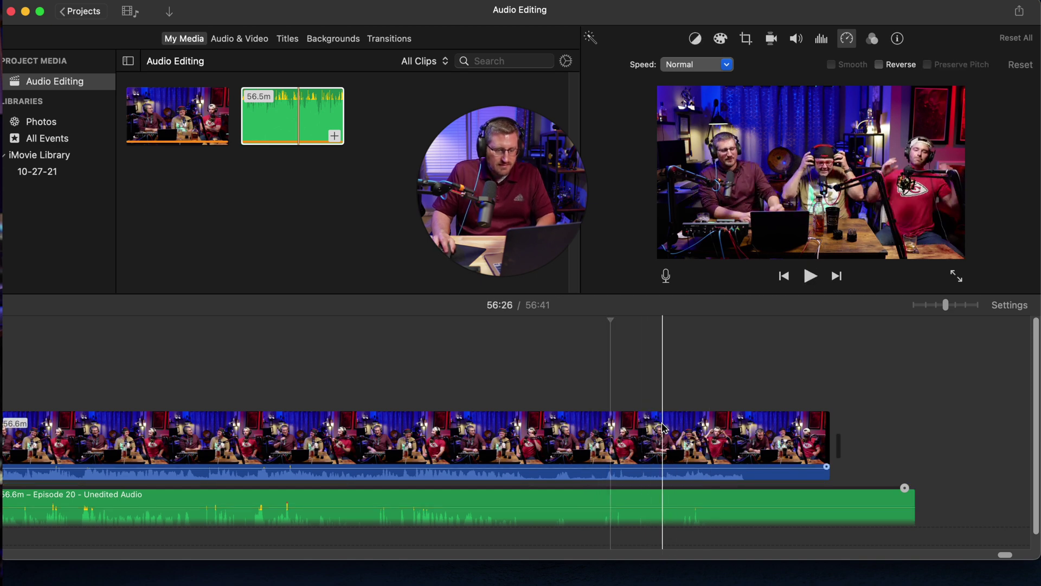
key("super+equal")
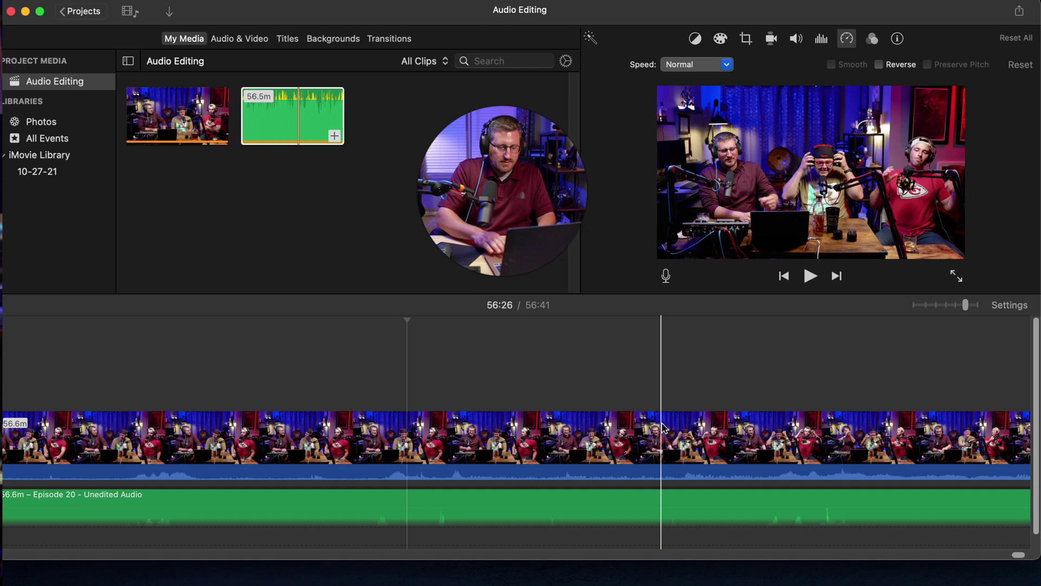
scroll(668, 434, "right", 5)
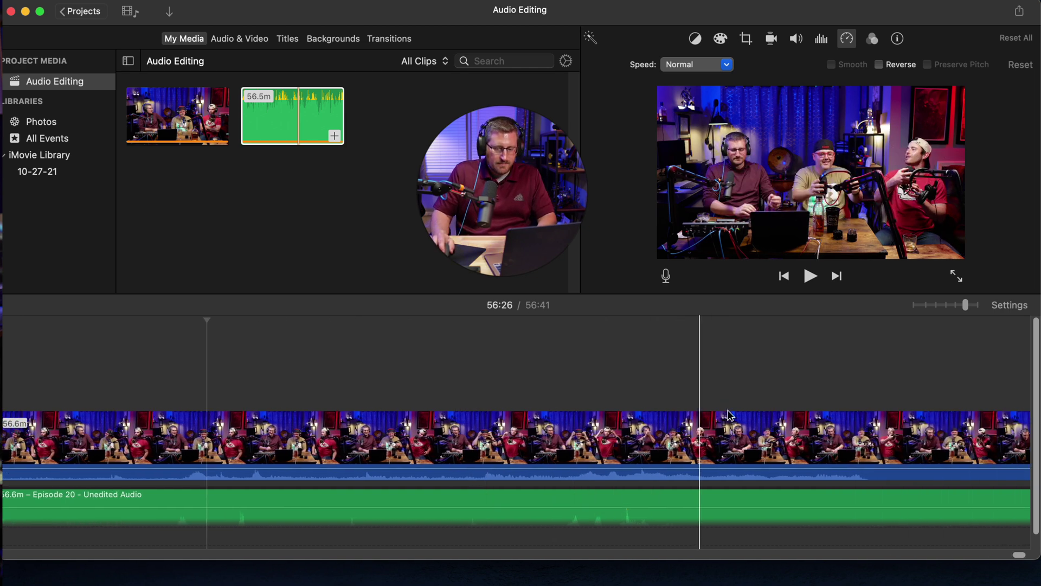
scroll(1017, 553, "right", 5)
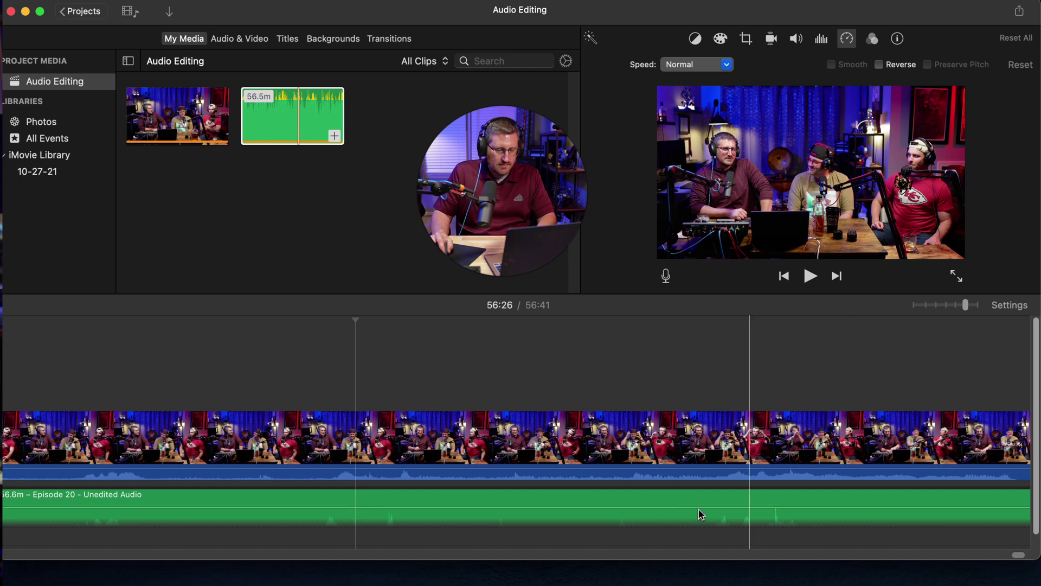
left_click(733, 429)
key("space")
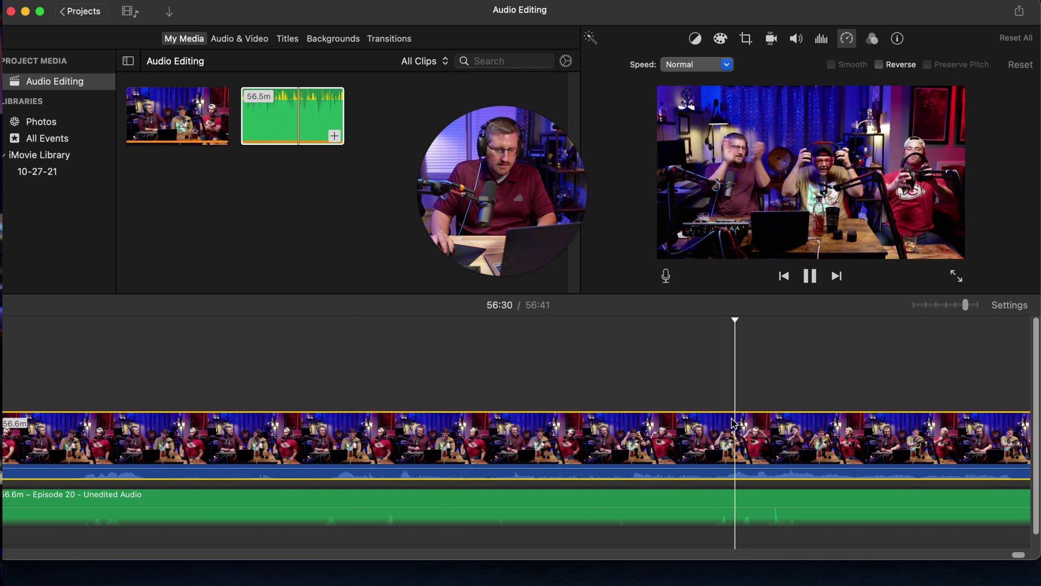
key("space")
scroll(732, 423, "right", 2)
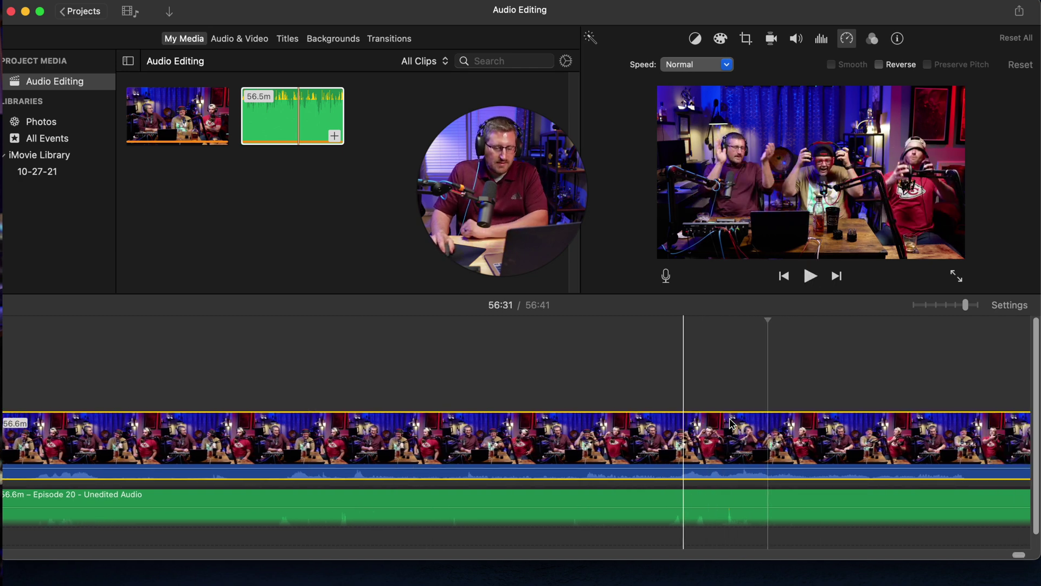
scroll(732, 423, "right", 5)
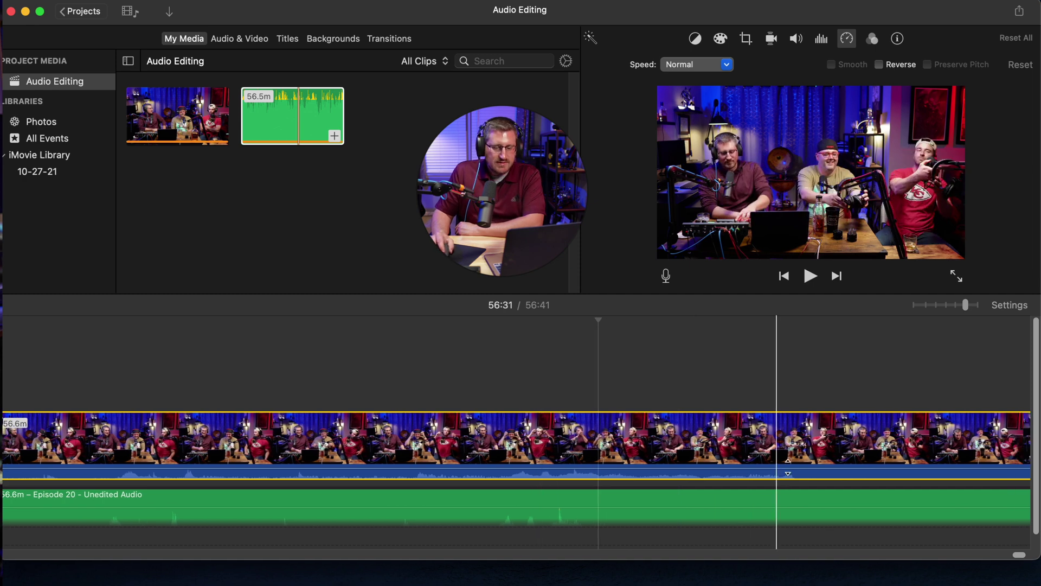
Step: Split the video and audio at the closing clap with Cmd+B and delete the footage after it
scroll(776, 466, "right", 6)
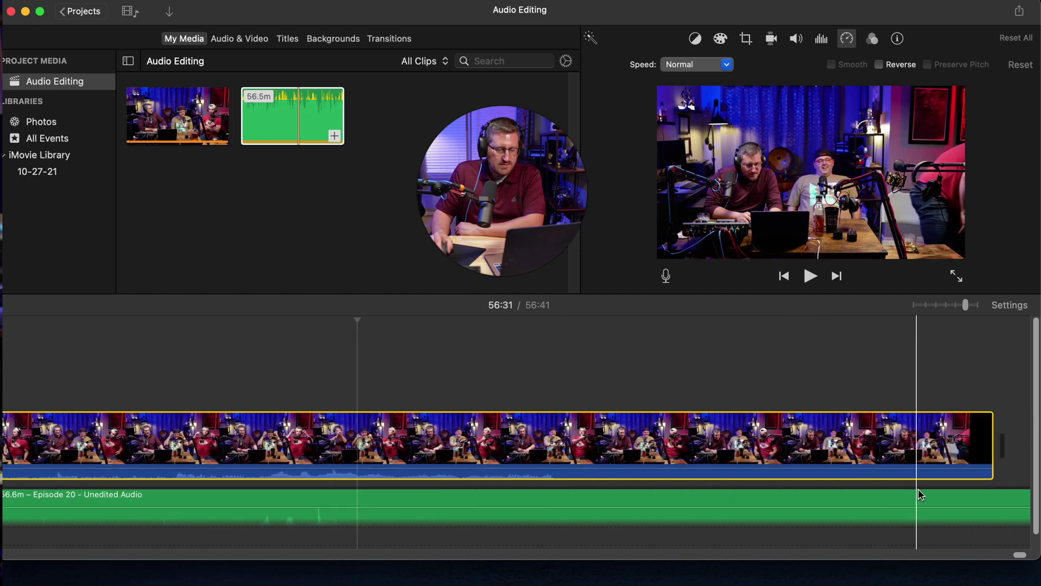
scroll(918, 489, "right", 10)
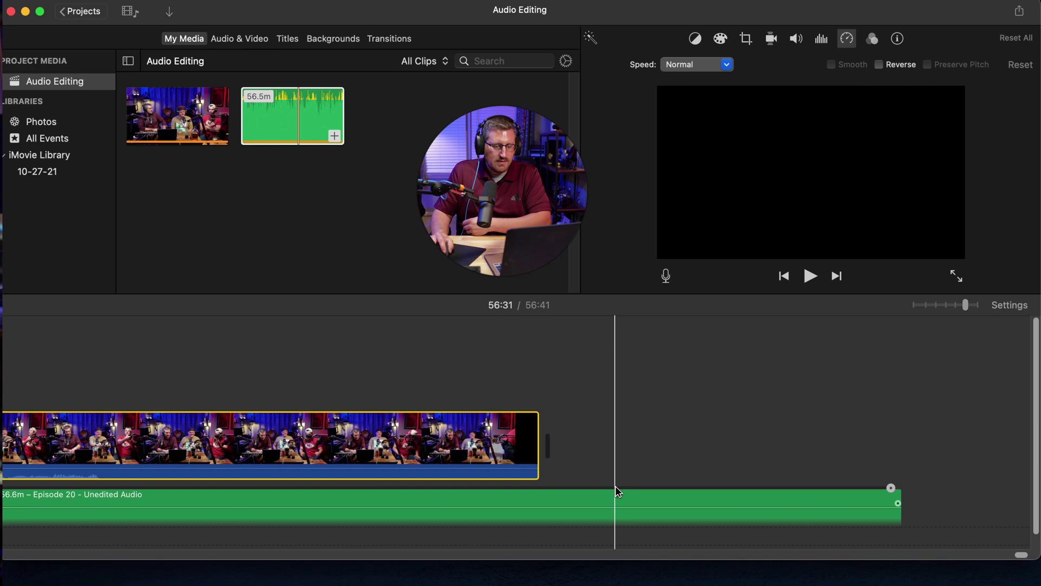
left_click(587, 483)
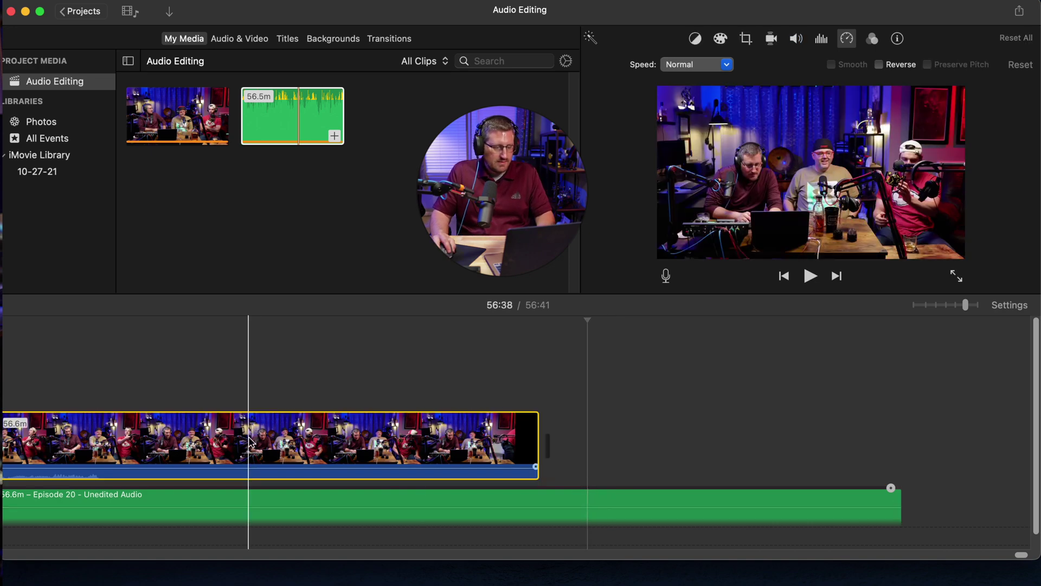
key("super+b")
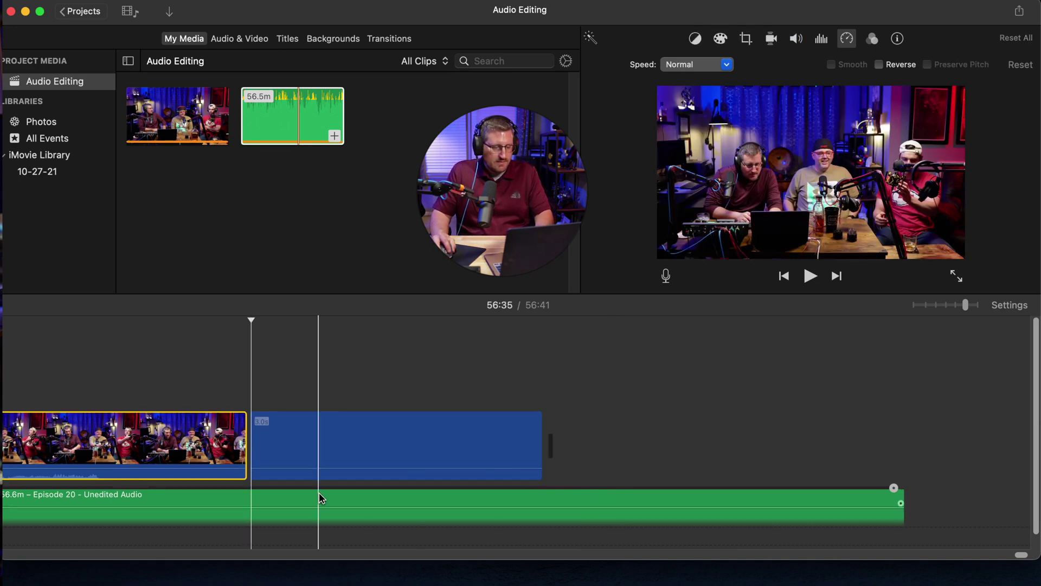
left_click(317, 497)
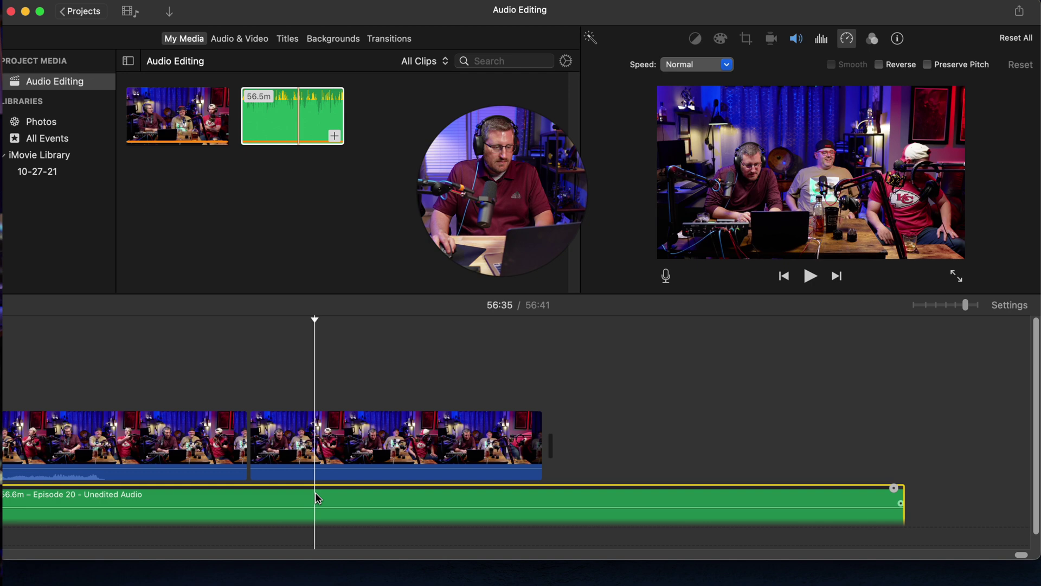
key("super+b")
left_click(355, 449, "super")
key("Delete")
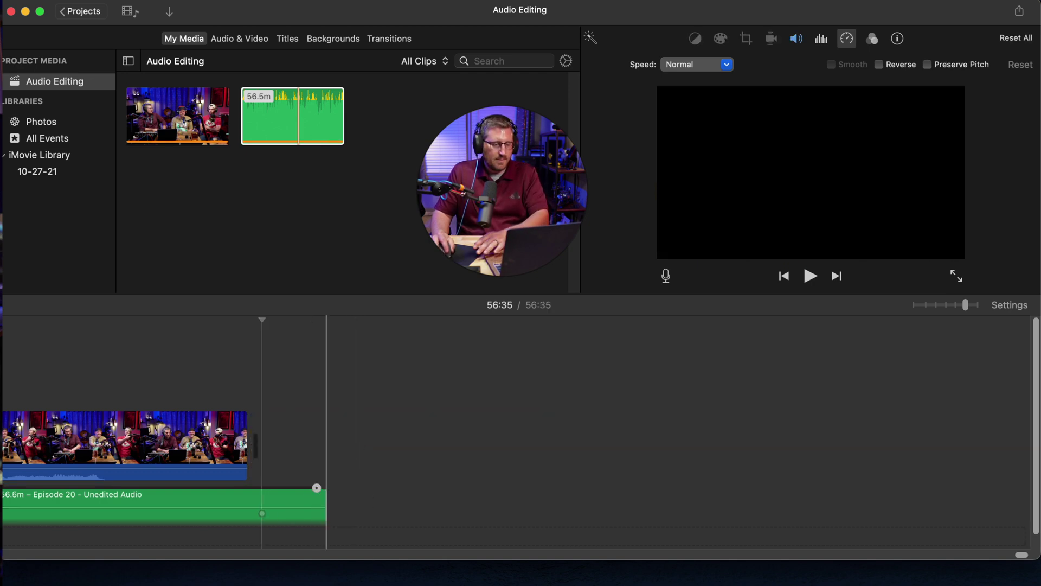
Step: Lengthen the Episode 20 audio clip slightly toward the video's end and play the ending to check
scroll(723, 535, "left", 10)
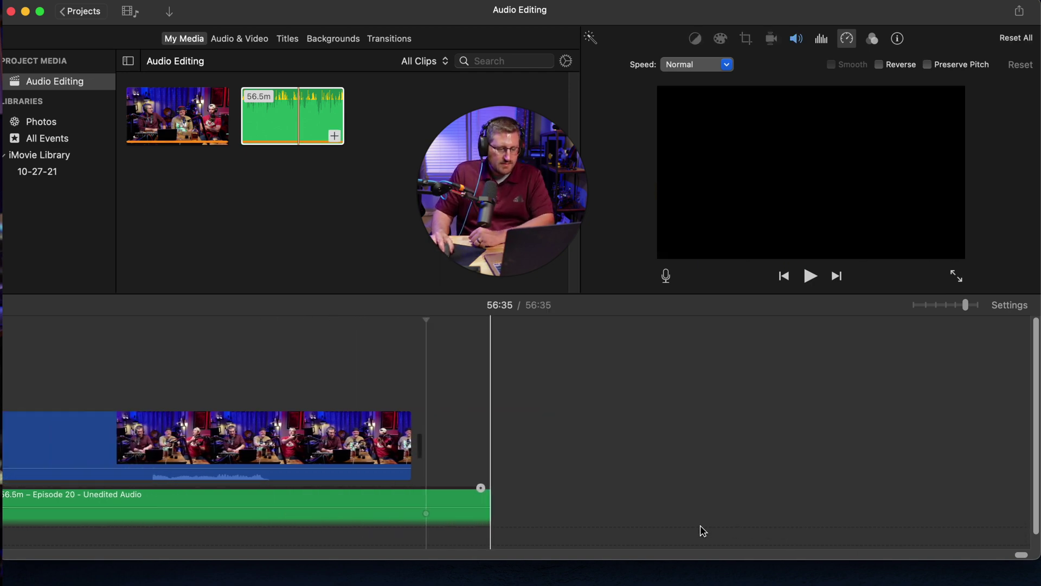
scroll(700, 531, "left", 3)
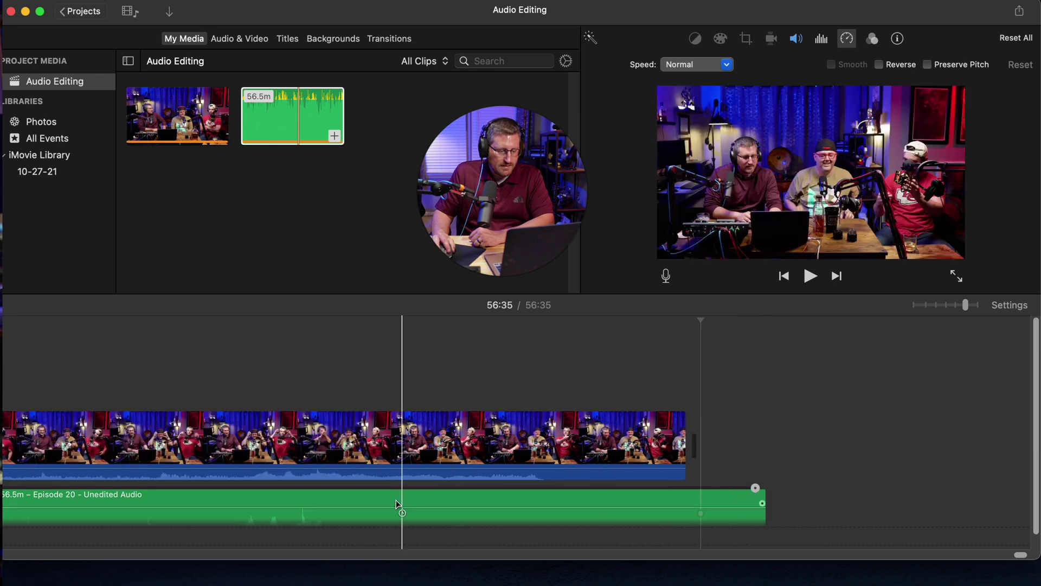
left_click(756, 490)
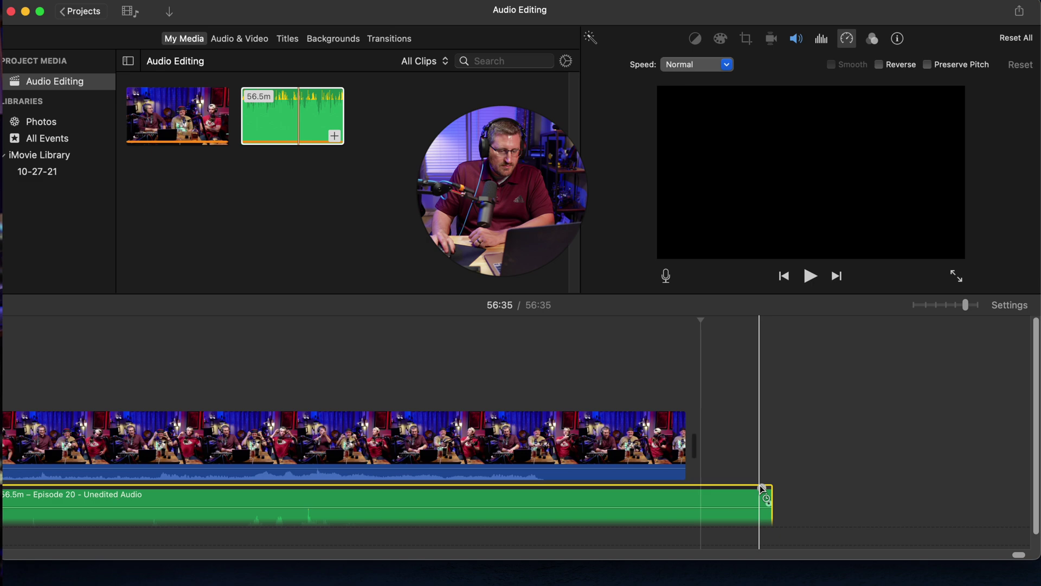
left_click_drag(761, 487, 765, 489)
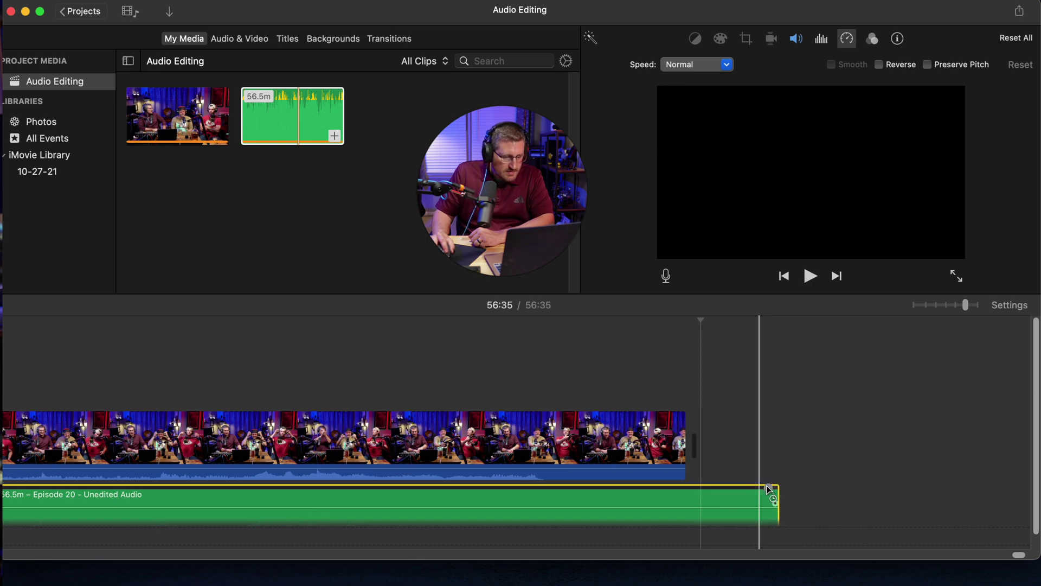
left_click_drag(769, 489, 785, 489)
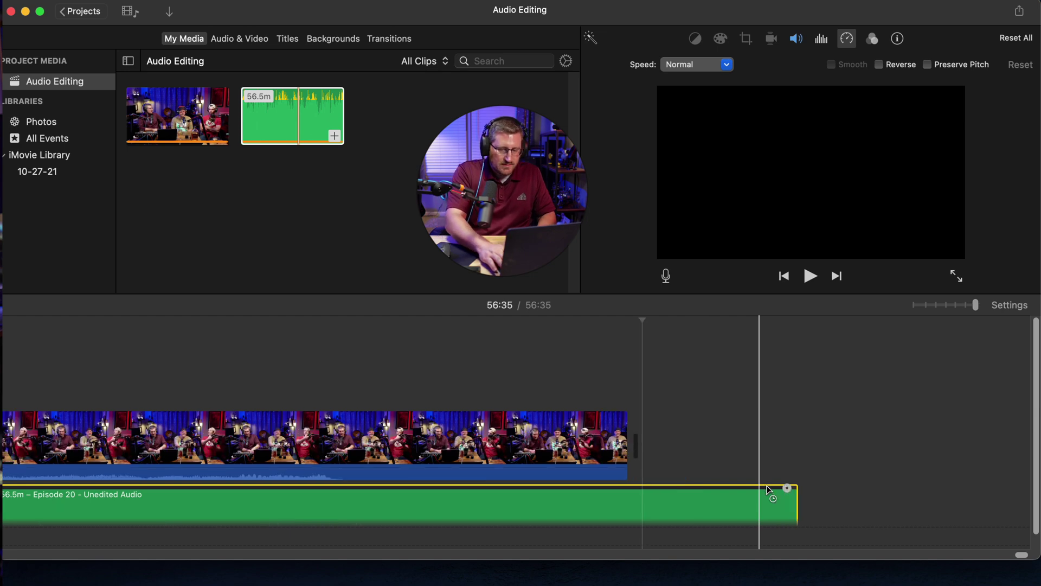
scroll(575, 461, "left", 6)
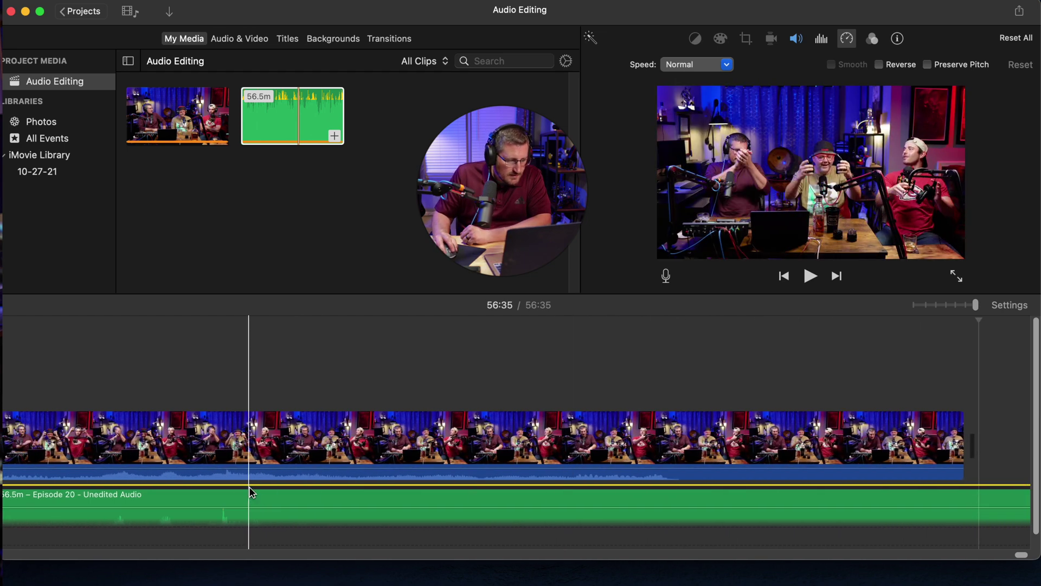
left_click(53, 374)
key("space")
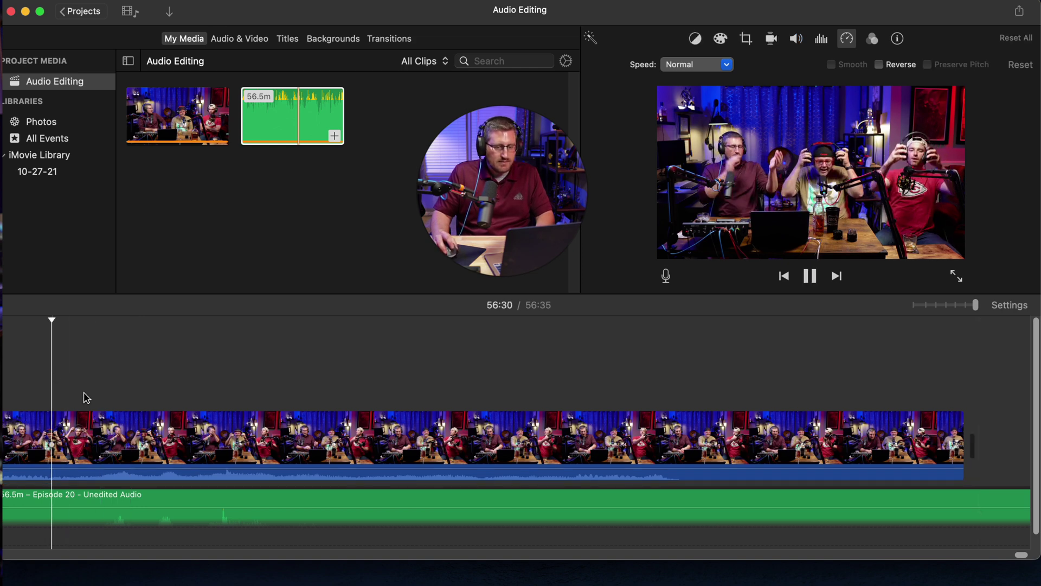
key("space")
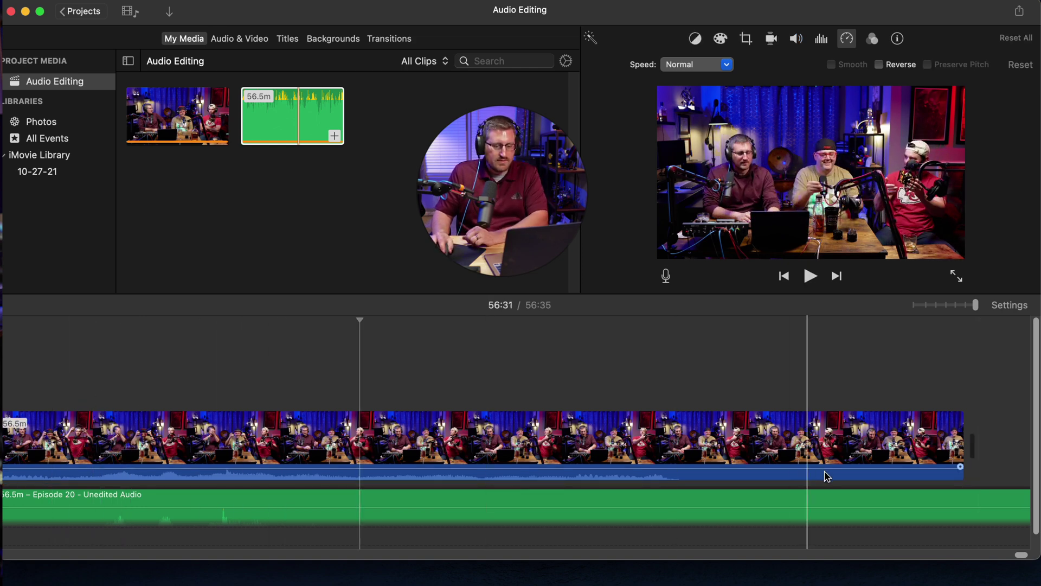
Step: Stretch the audio a little more so it ends on the closing clap, confirming by playback
scroll(830, 471, "right", 3)
scroll(860, 473, "right", 2)
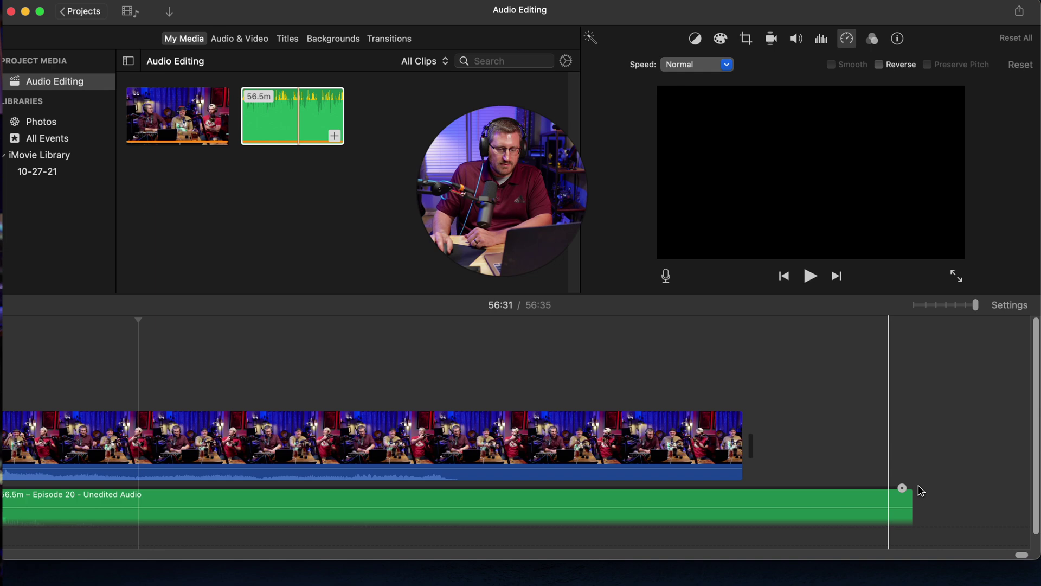
left_click_drag(900, 486, 907, 486)
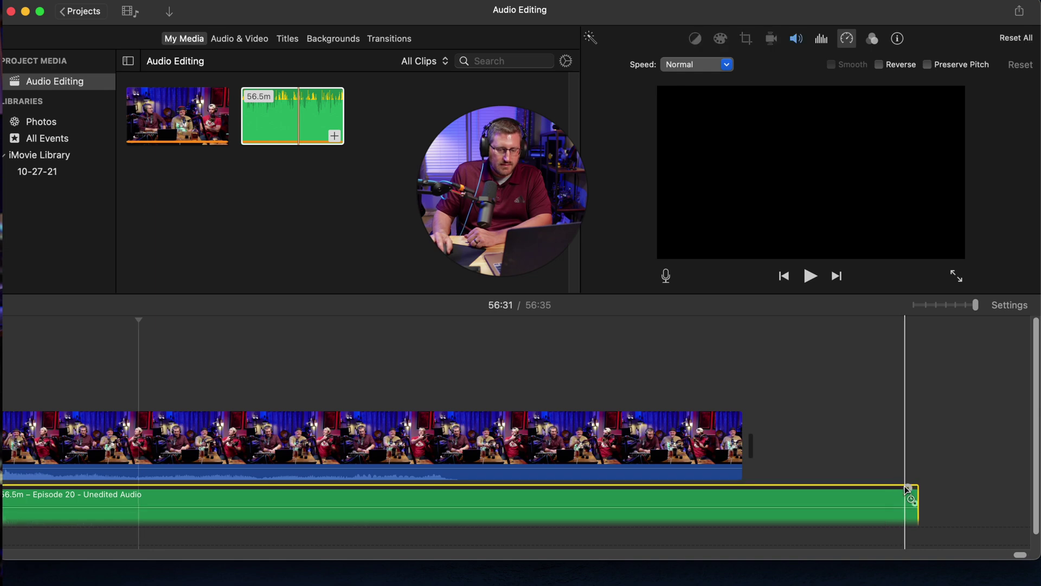
scroll(1018, 555, "left", 5)
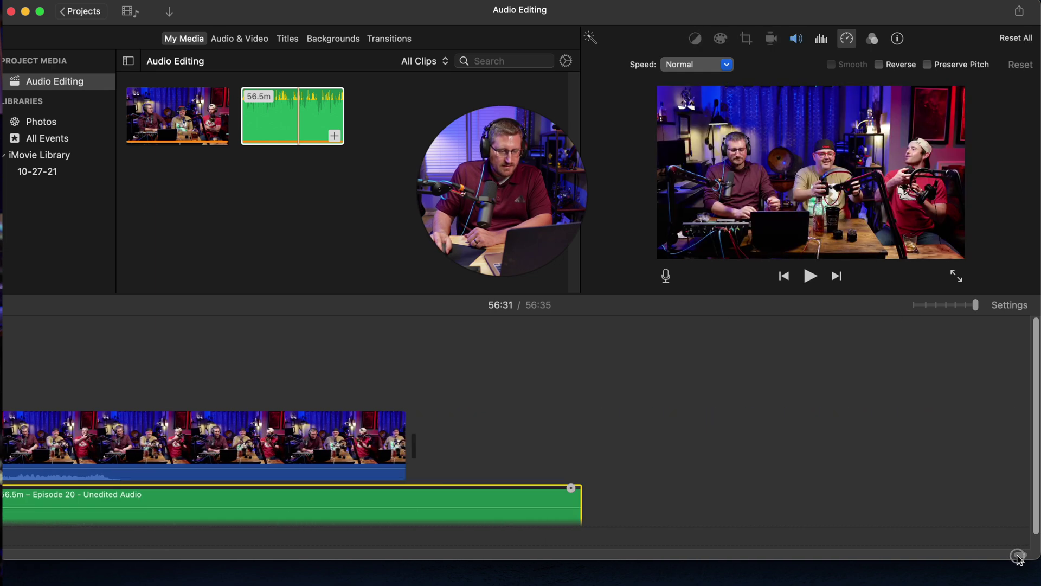
key("space")
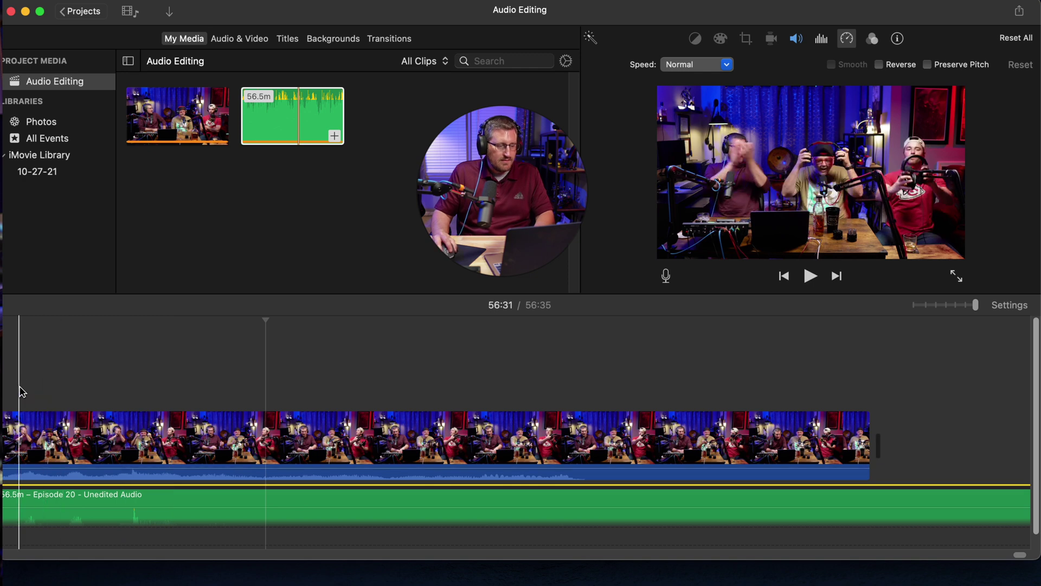
left_click(20, 387)
key("space")
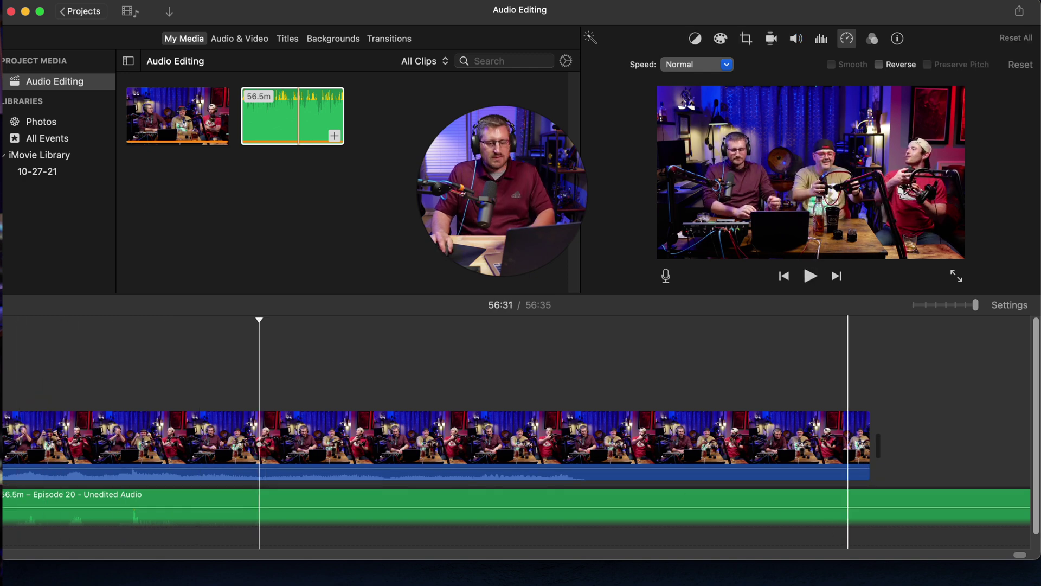
key("super+minus")
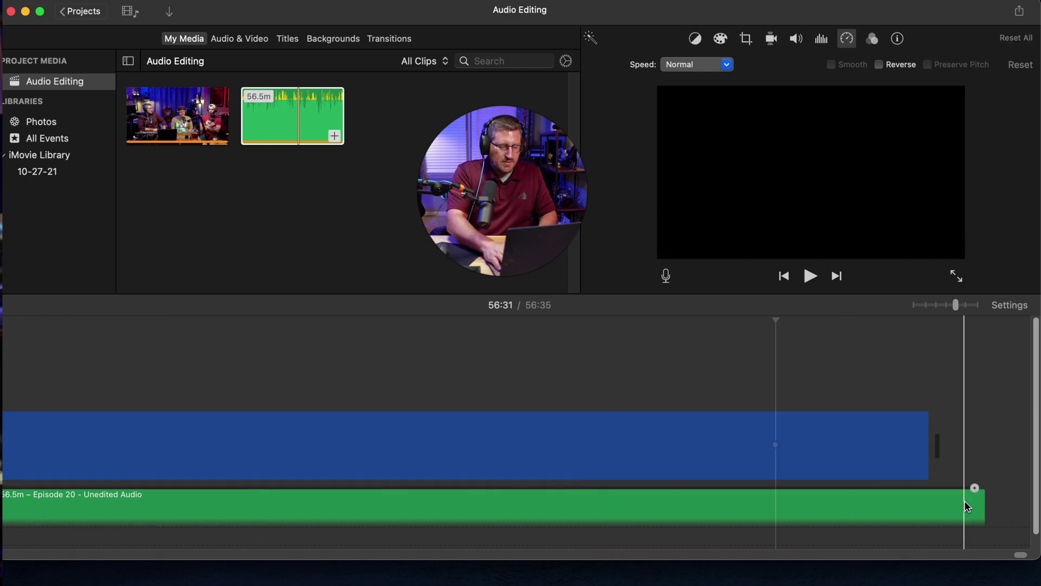
Step: Check the sync by playing from 55:17 and select the podcast video clip
scroll(1003, 553, "left", 3)
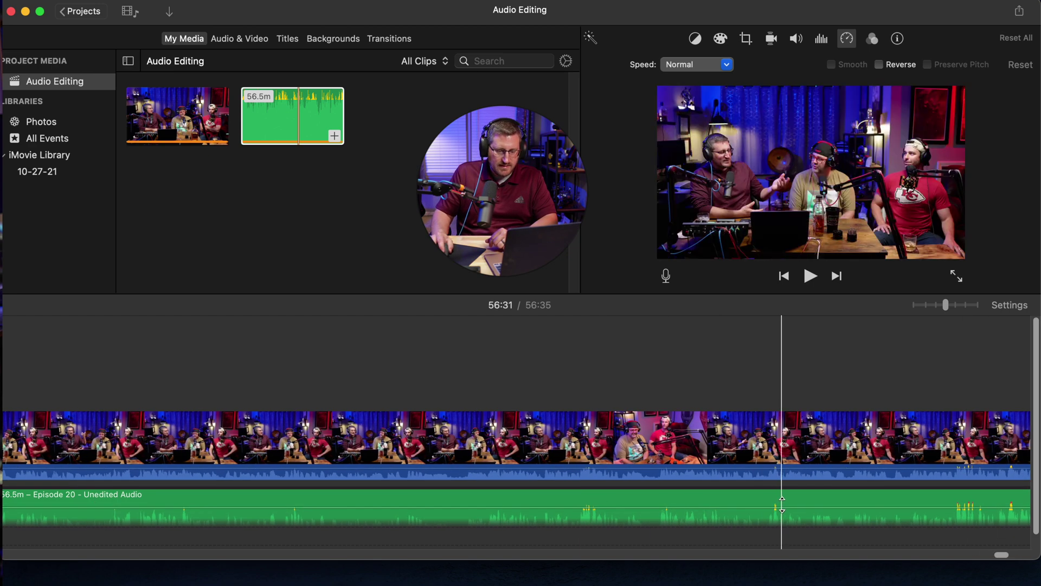
scroll(759, 434, "right", 3)
left_click(340, 395)
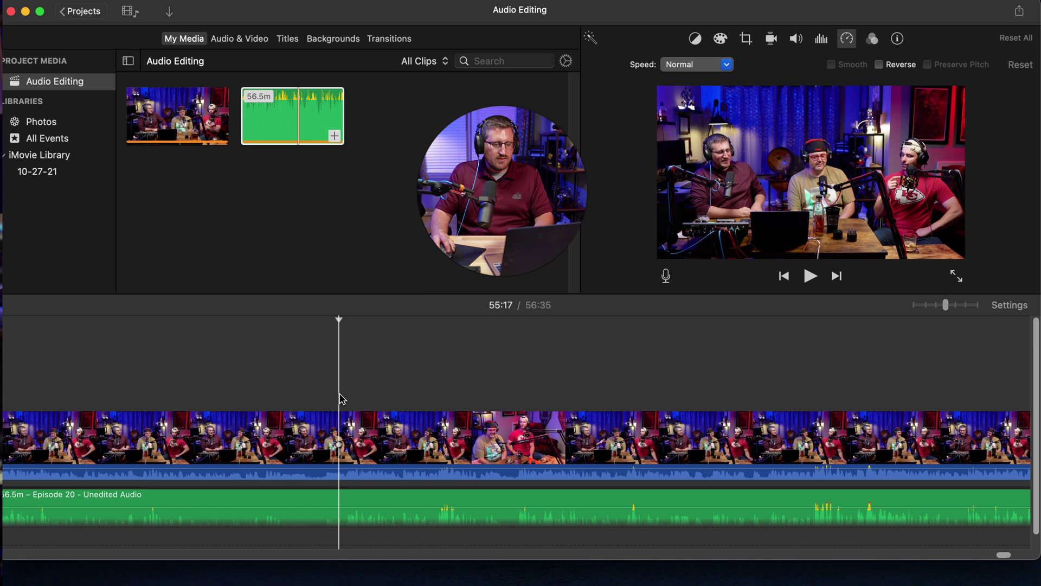
key("space")
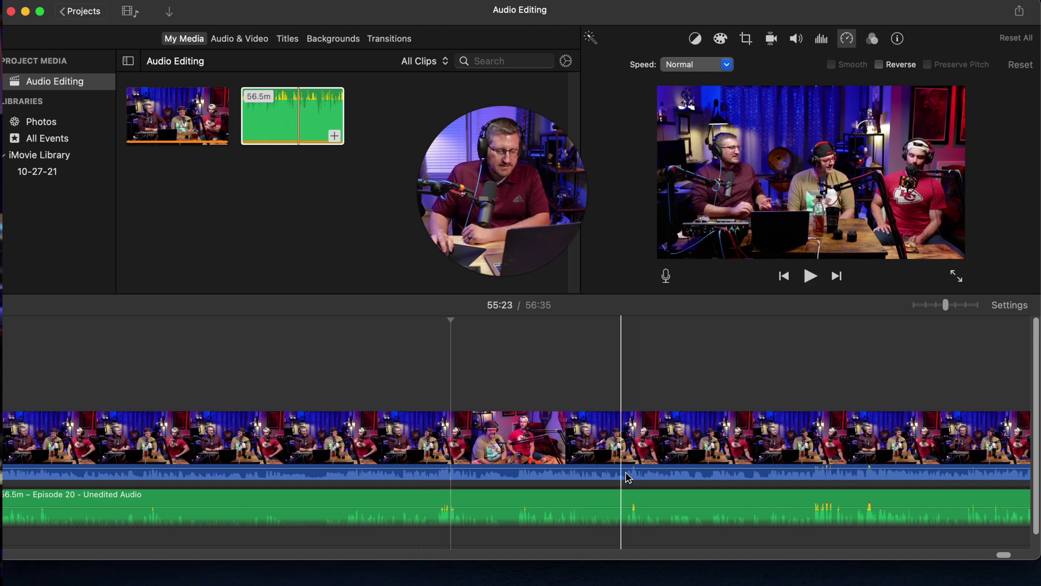
left_click(520, 442)
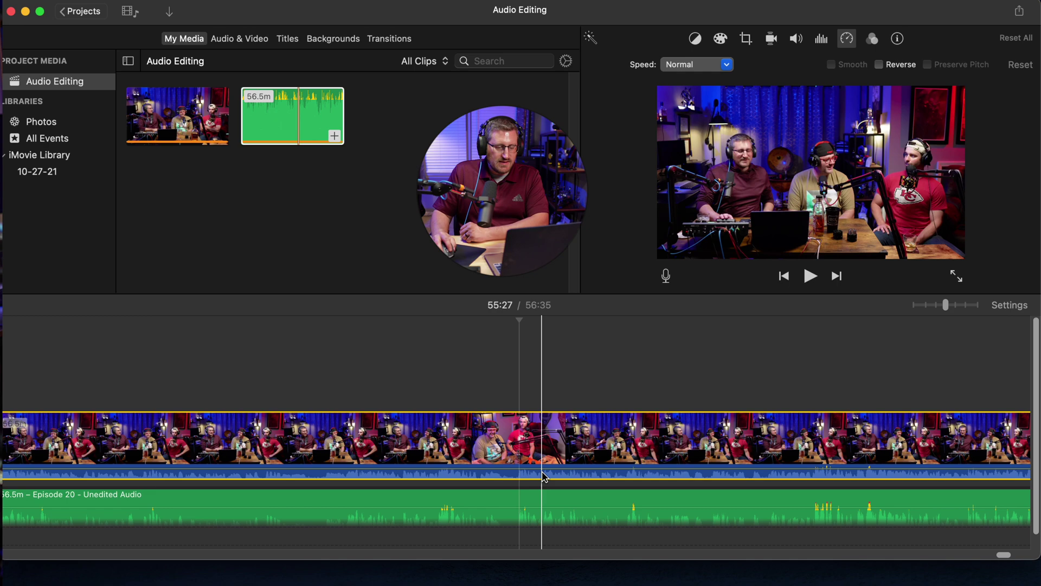
Step: Mute the video clip's own audio and play around 55:23 to check the result
left_click_drag(541, 467, 541, 479)
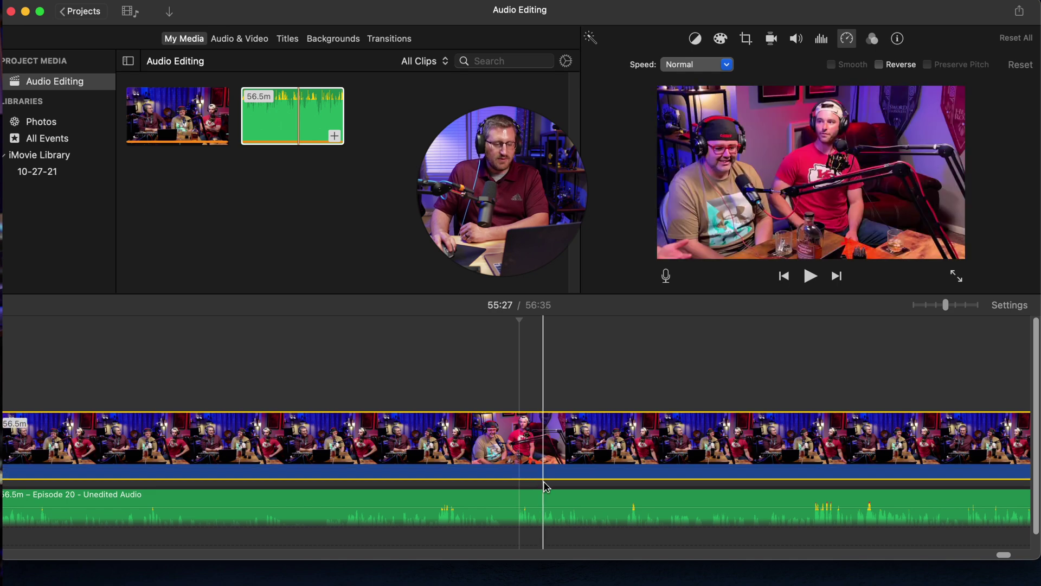
left_click(297, 391)
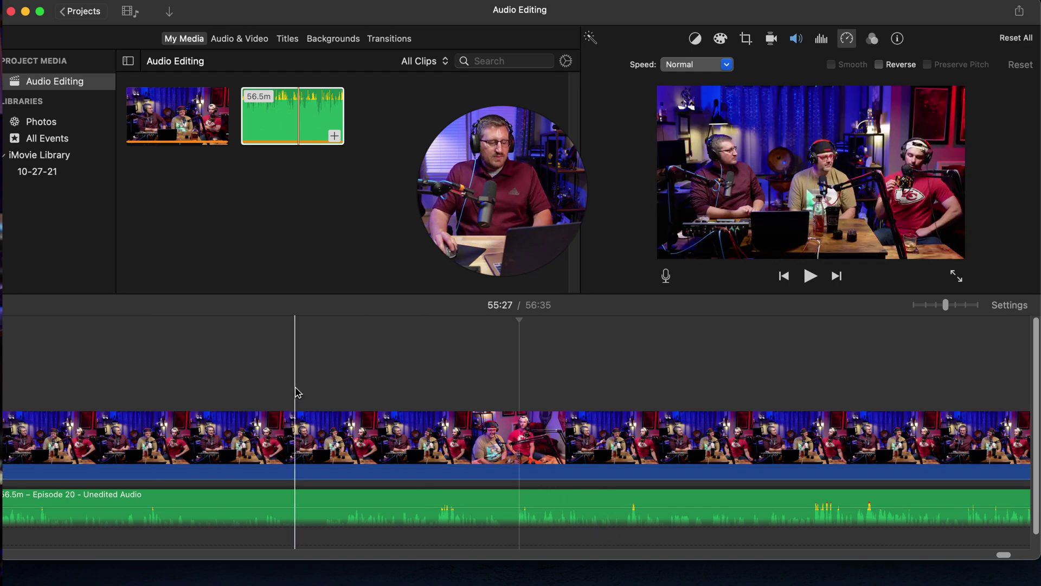
left_click(312, 393)
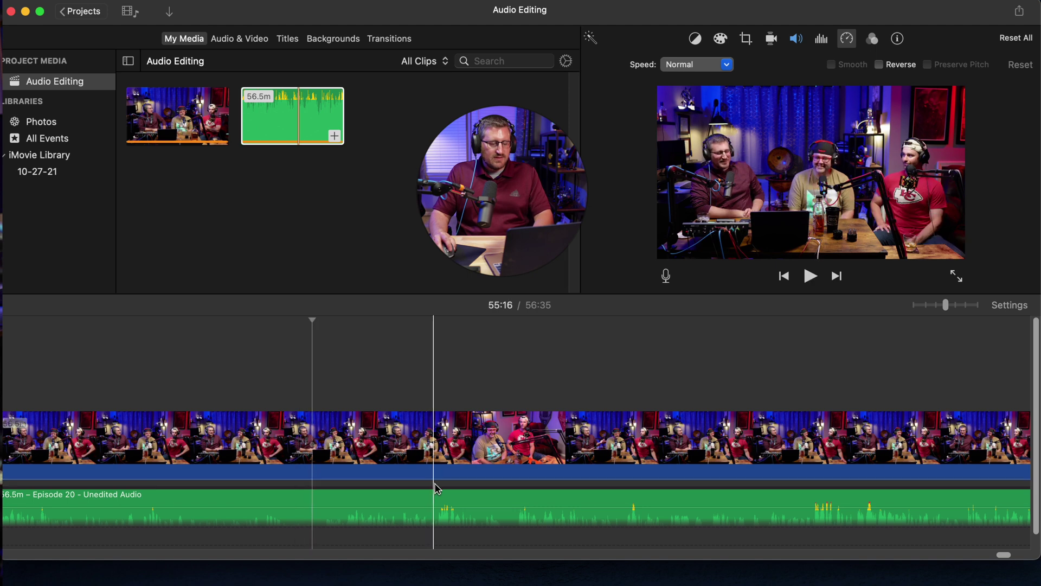
left_click(447, 393)
key("space")
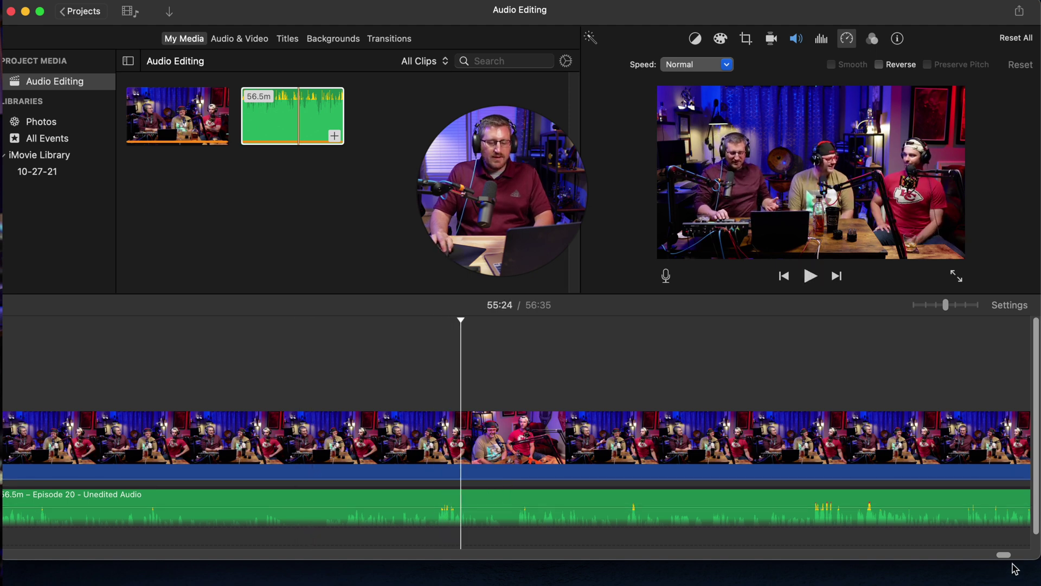
Step: Raise the video clip's own audio volume back to about 77%
scroll(1000, 558, "left", 20)
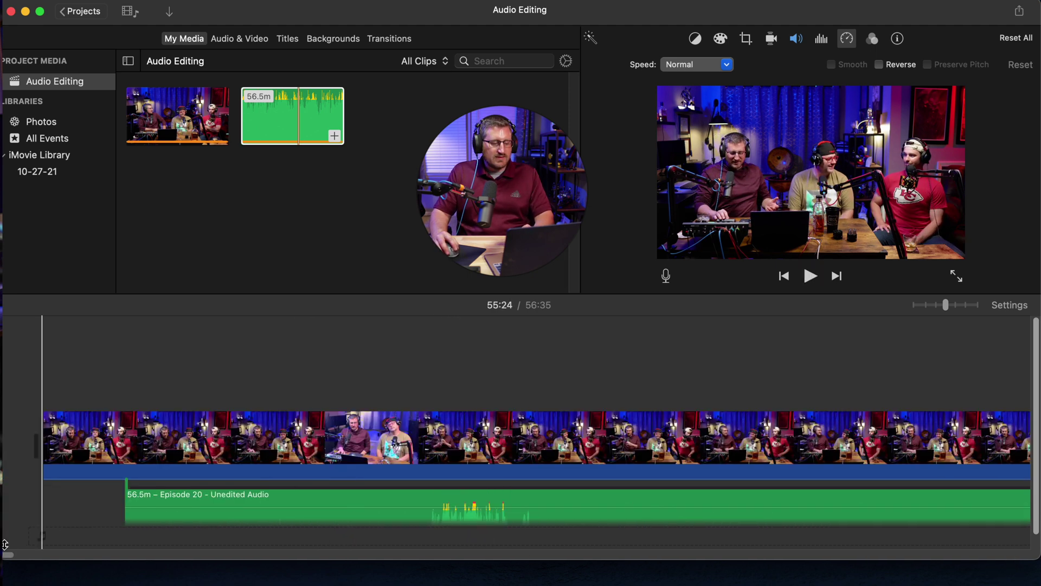
left_click_drag(376, 480, 377, 464)
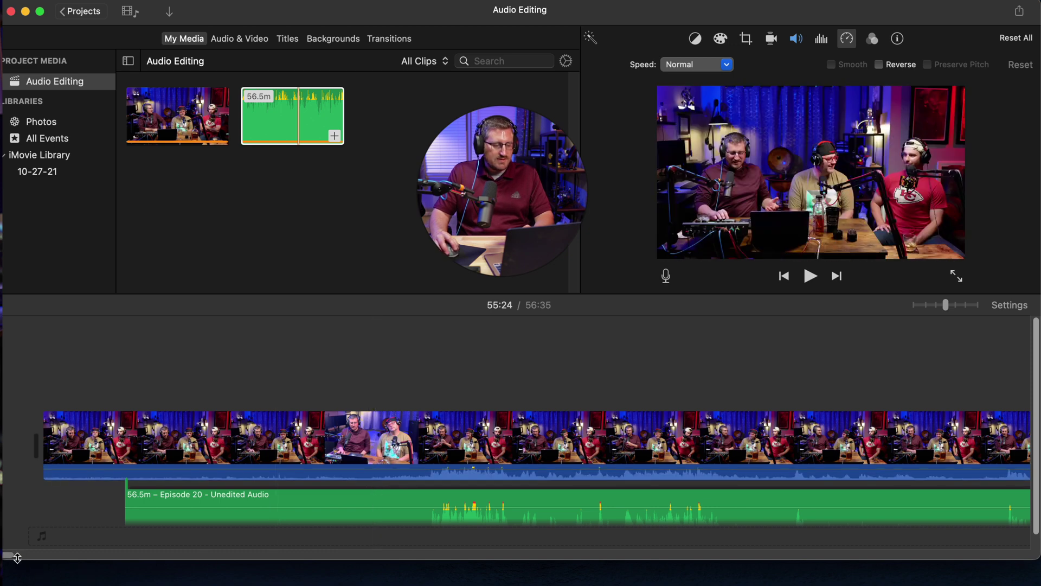
left_click_drag(14, 558, 42, 566)
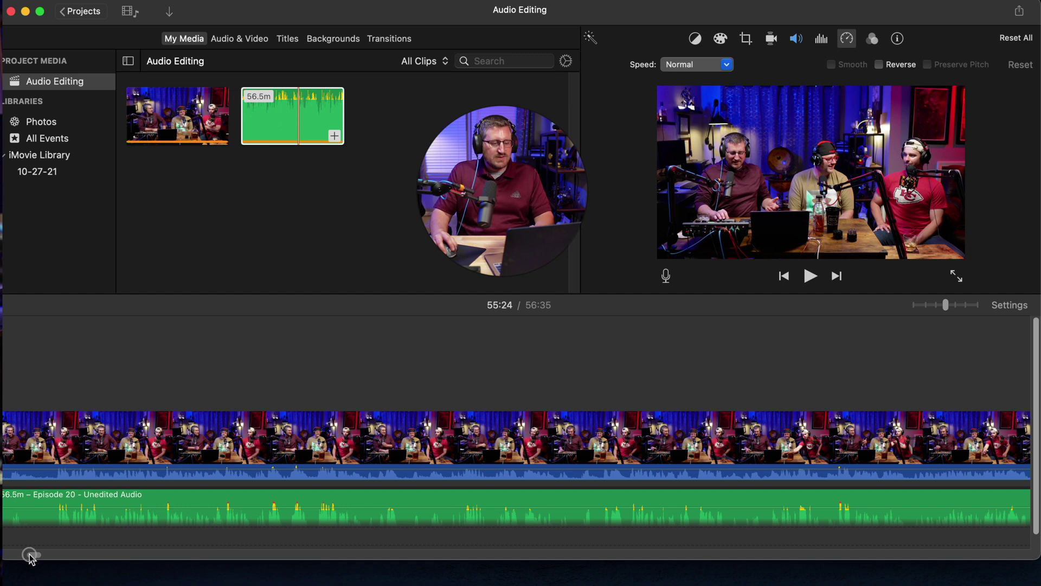
left_click_drag(31, 559, 20, 559)
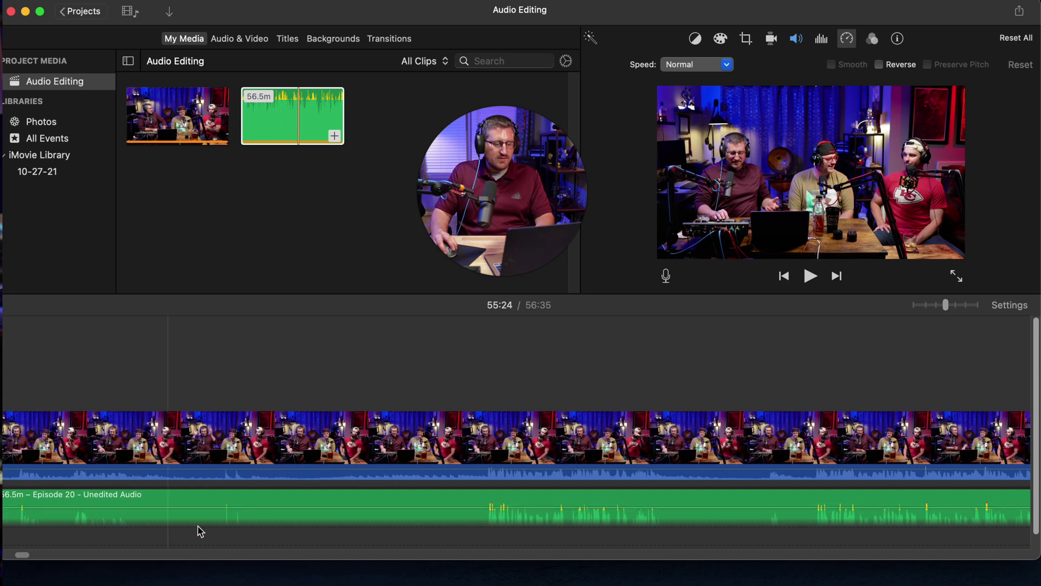